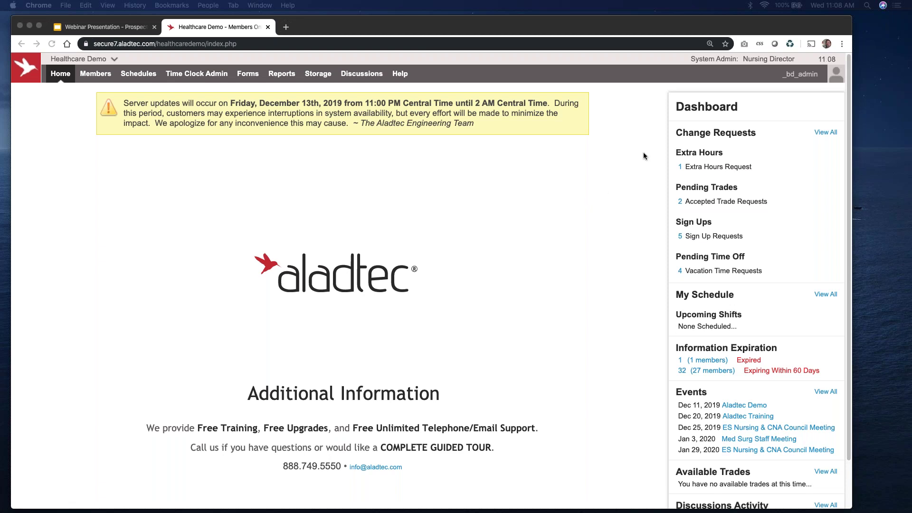
double_click(676, 109)
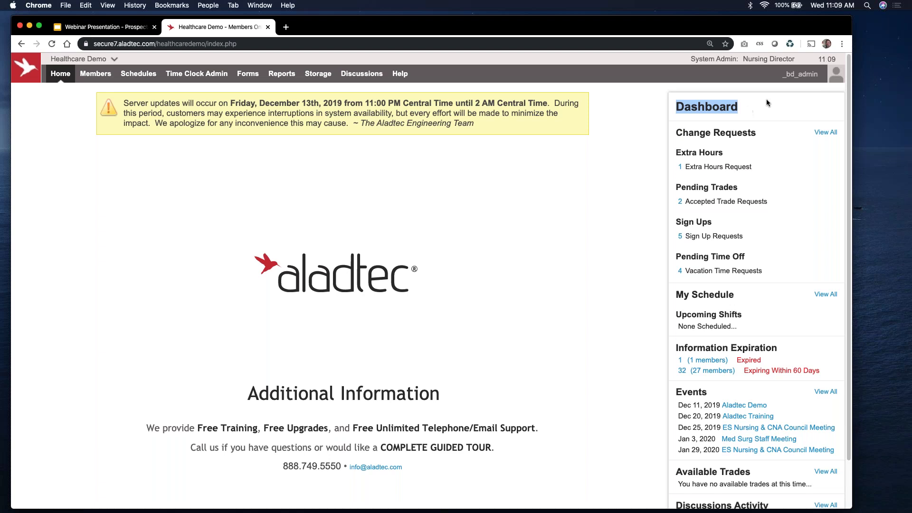
Step: Put Chrome in full screen with View > Enter Full Screen so the Aladtec dashboard fills the display
left_click(842, 44)
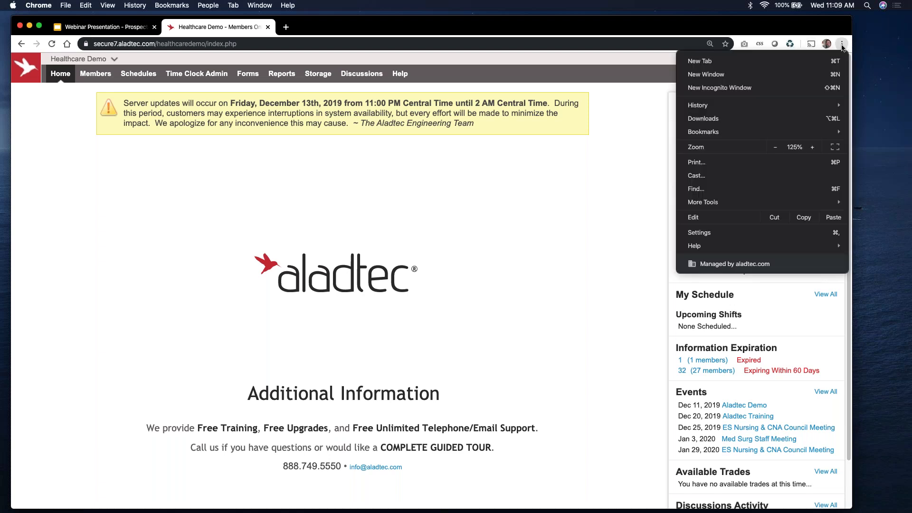
left_click(599, 204)
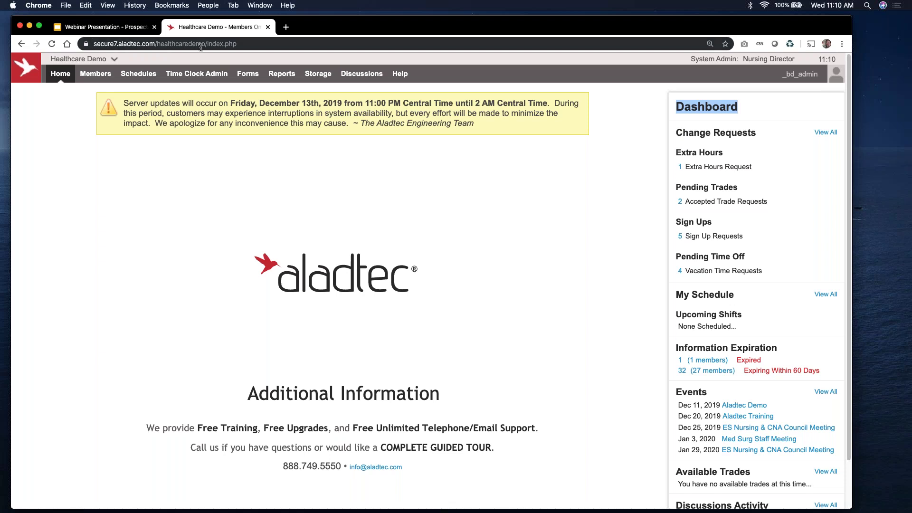
left_click(108, 6)
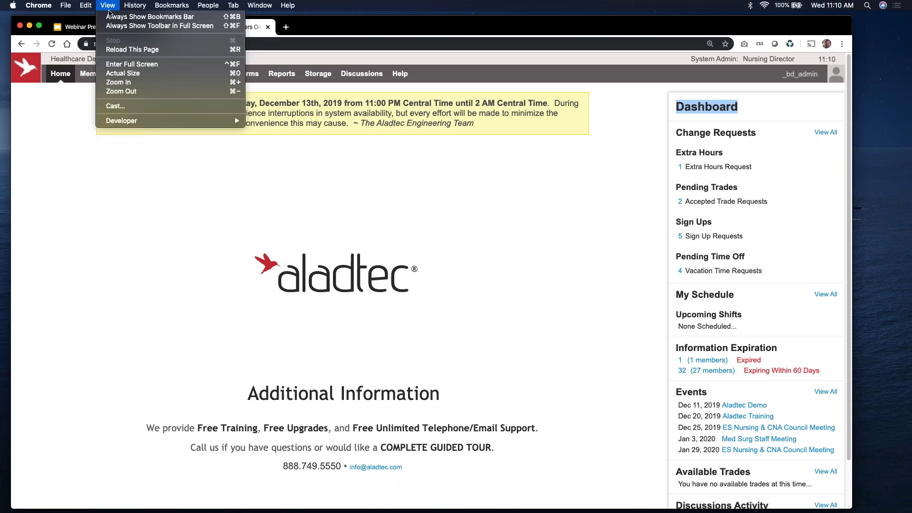
left_click(132, 64)
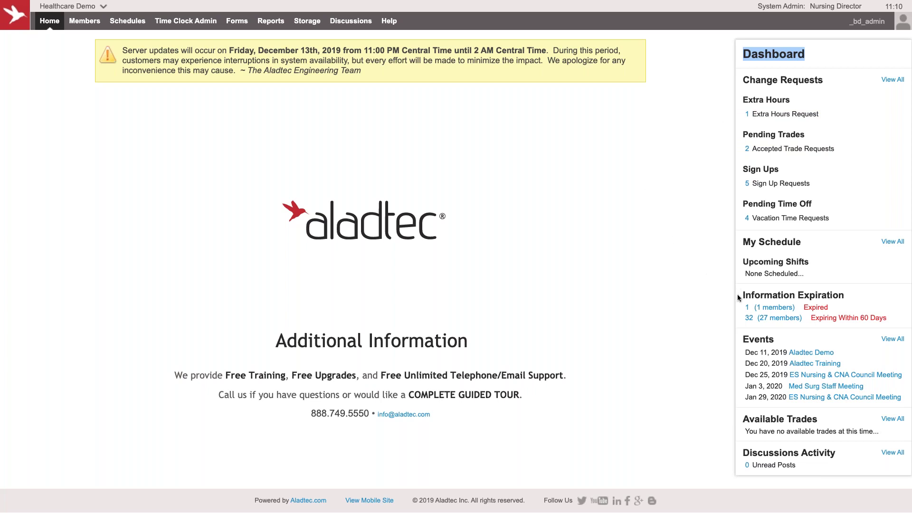
Step: Highlight the Information Expiration and Events headings on the dashboard, then bring up the Members menu
left_click_drag(739, 295, 839, 295)
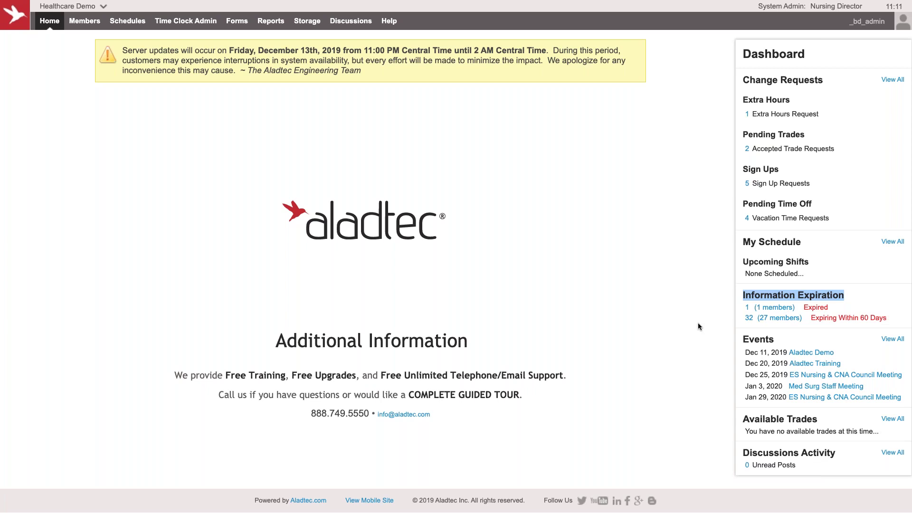
double_click(744, 339)
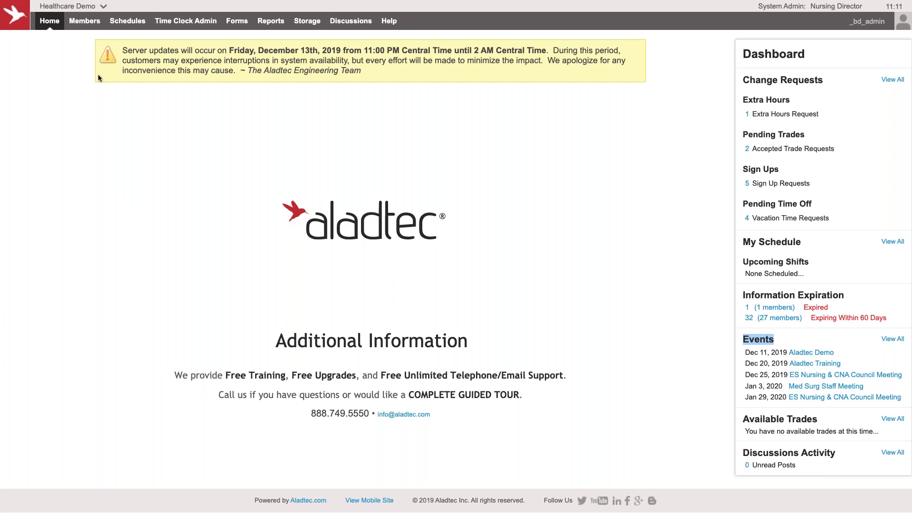
mouse_move(91, 24)
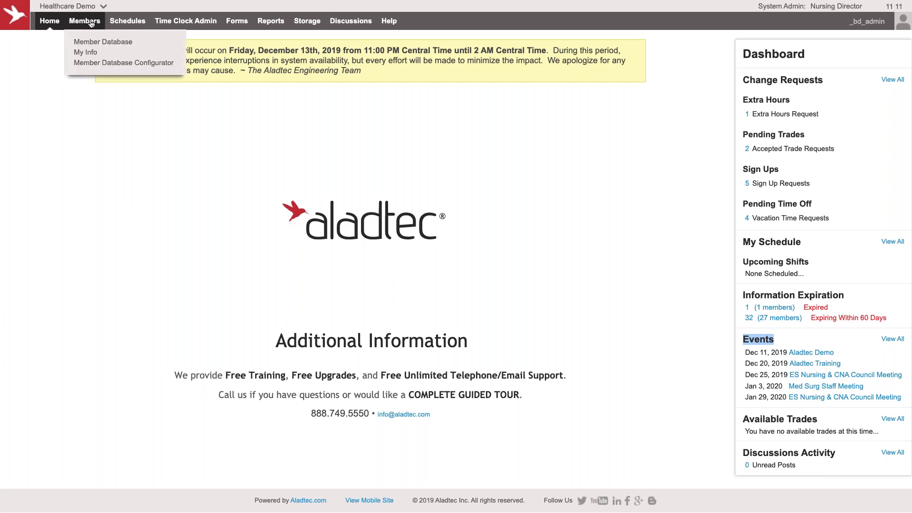
Step: Add Text and Attachment fields to General Information, then go to Member Database without saving
left_click(91, 68)
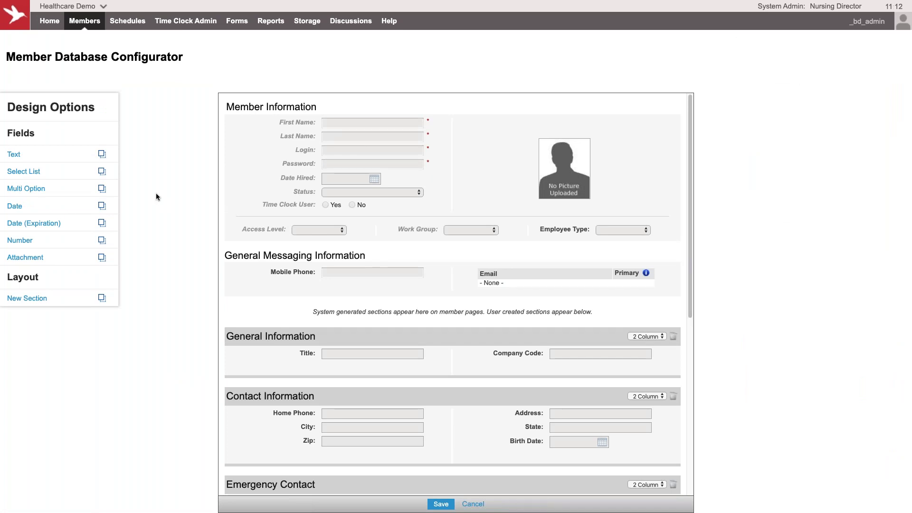
left_click_drag(62, 155, 306, 371)
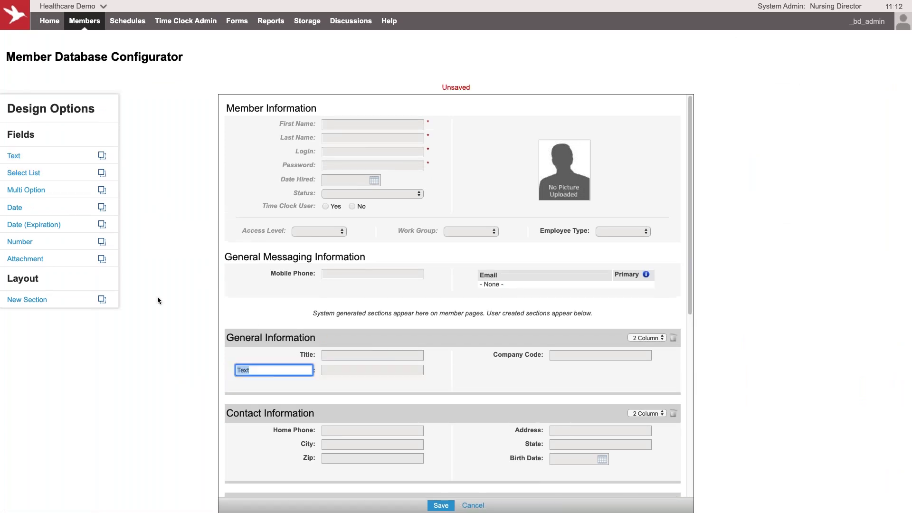
left_click_drag(75, 261, 290, 392)
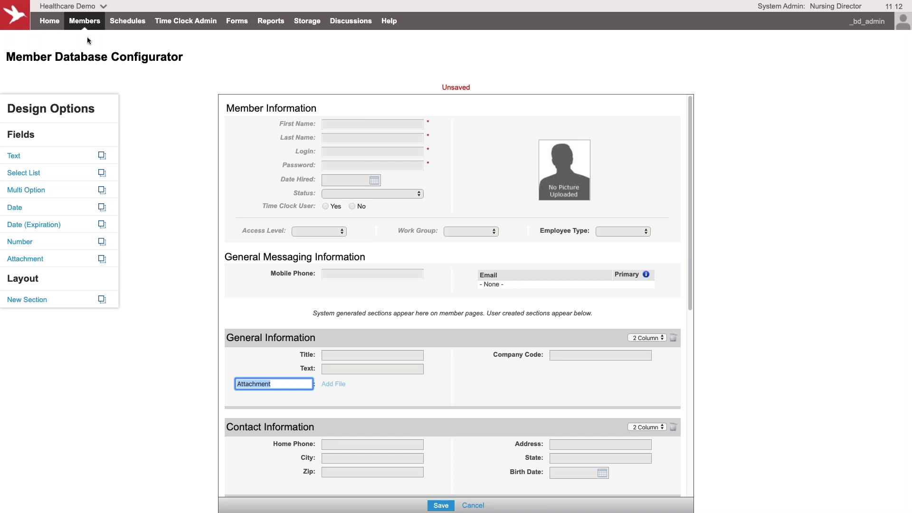
left_click(103, 42)
left_click(525, 167)
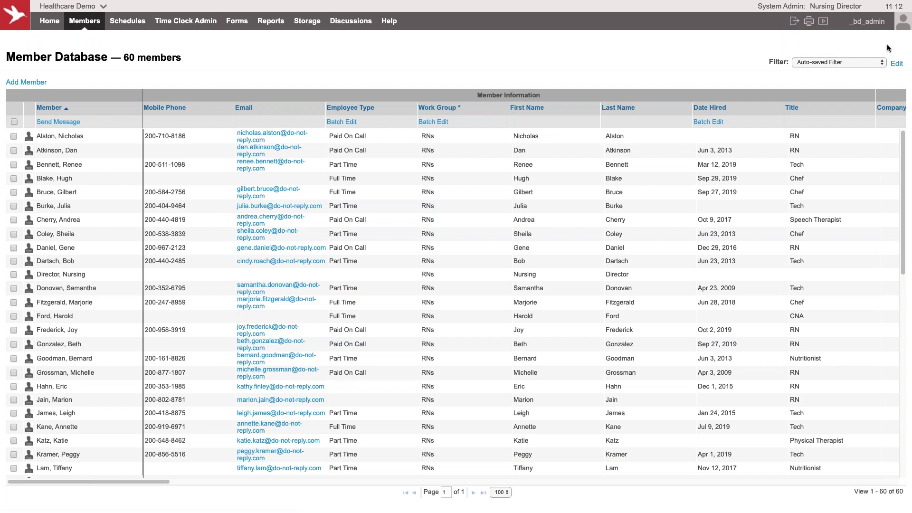
Step: Filter the member list by Employee Type to Part Time, then remove that filter to show everyone
left_click(896, 64)
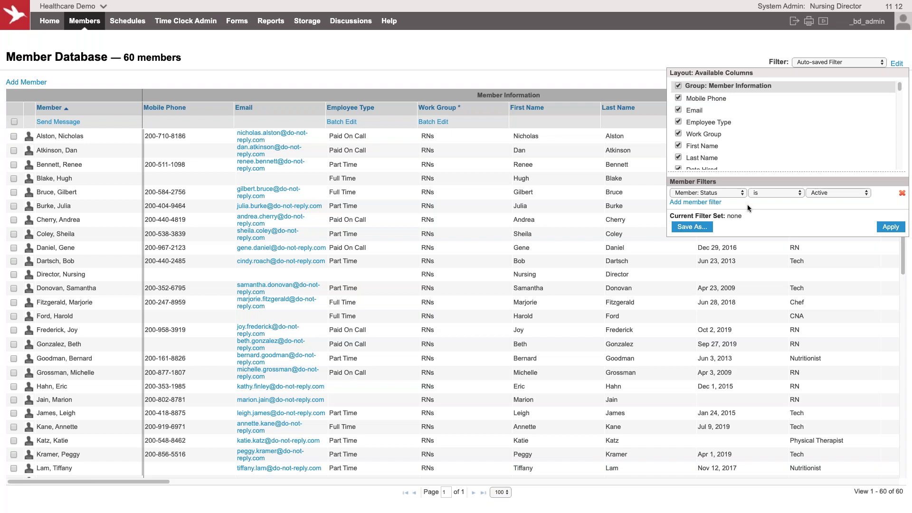
left_click(719, 203)
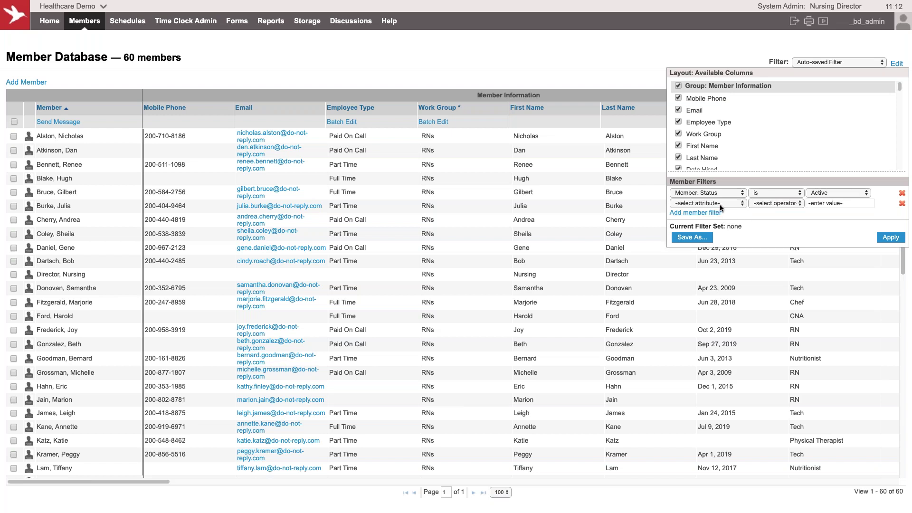
left_click(721, 205)
left_click(720, 292)
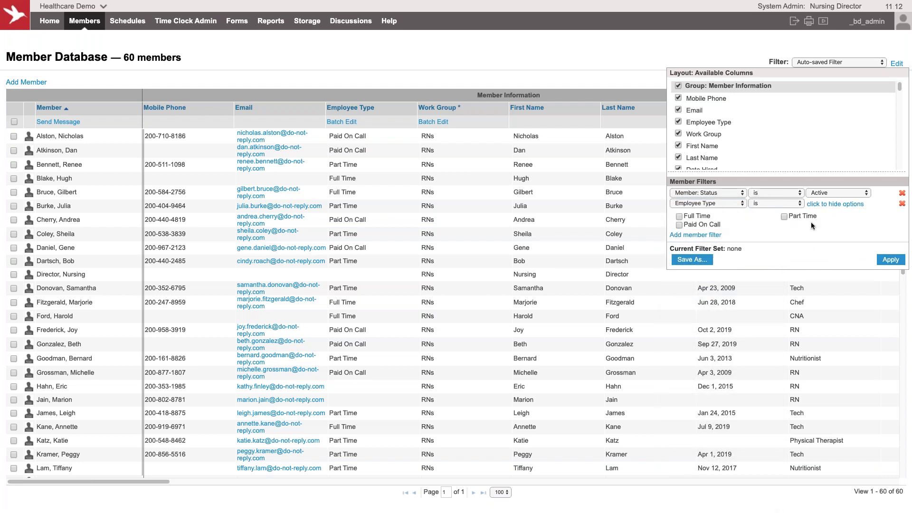
left_click(784, 217)
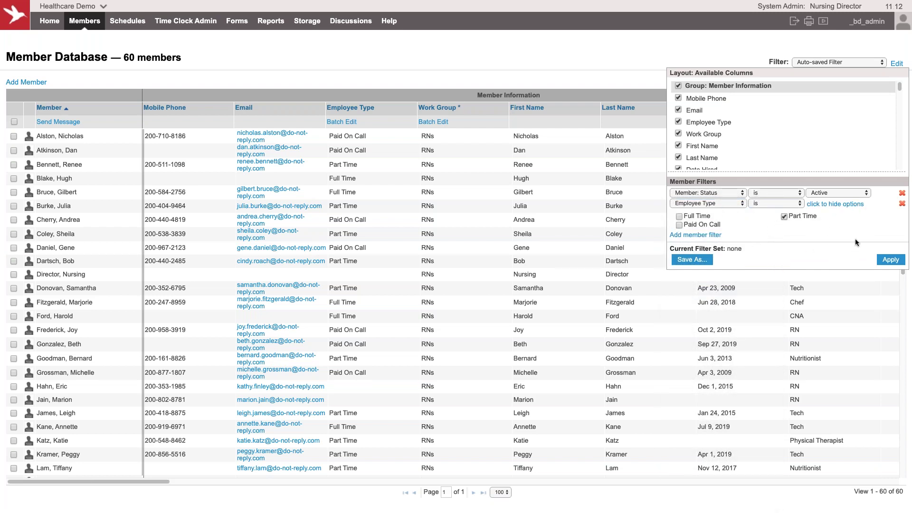
left_click(889, 260)
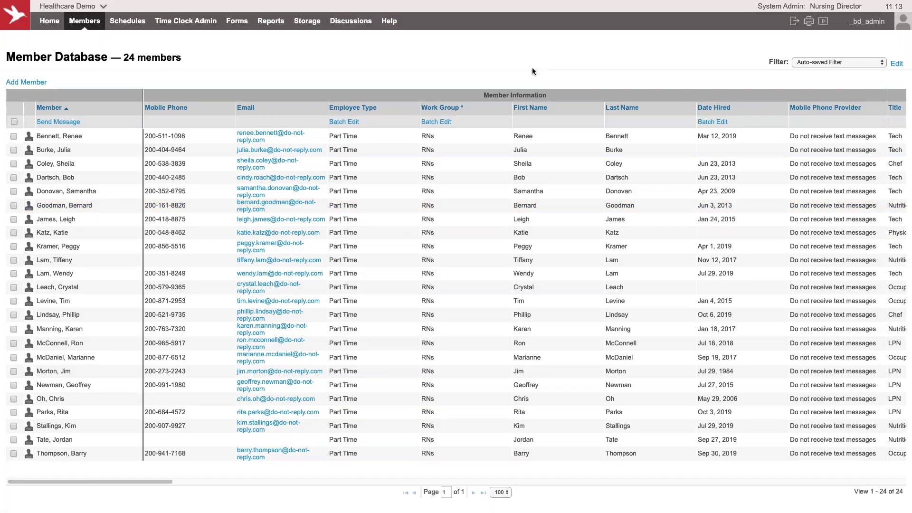
left_click(897, 64)
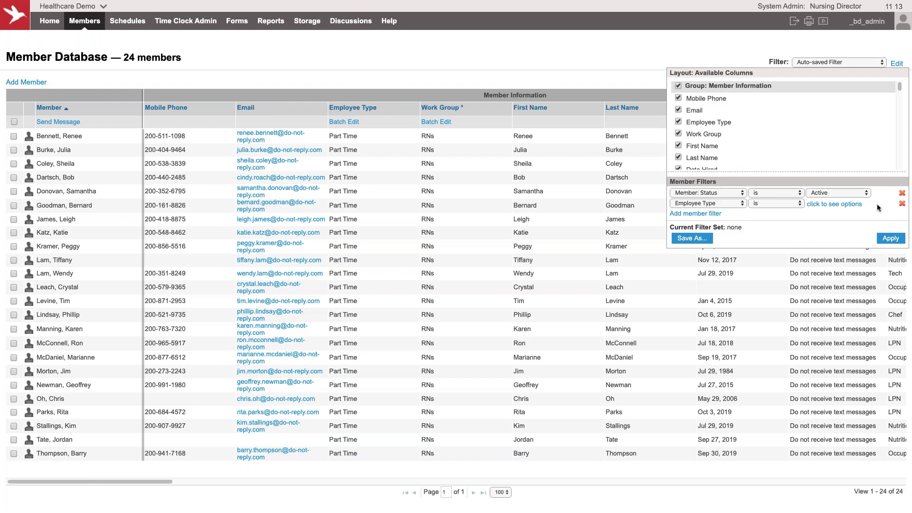
left_click(902, 205)
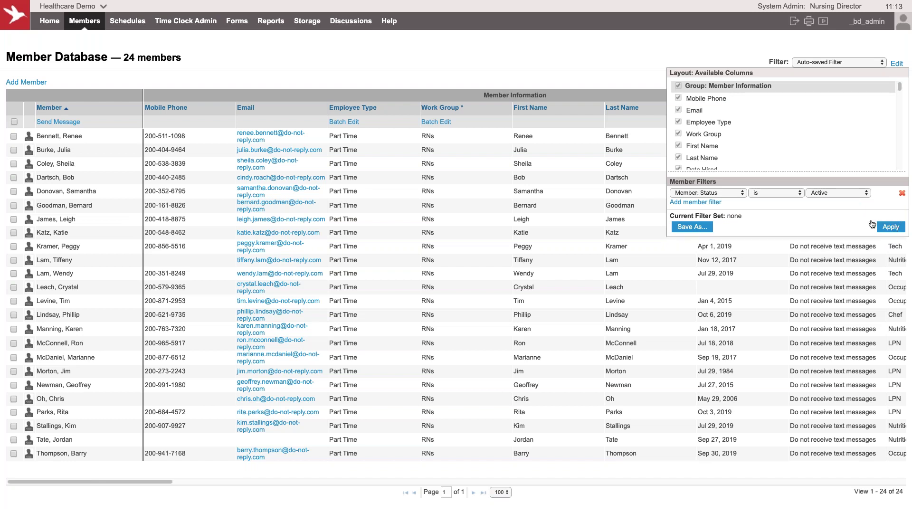
left_click(885, 227)
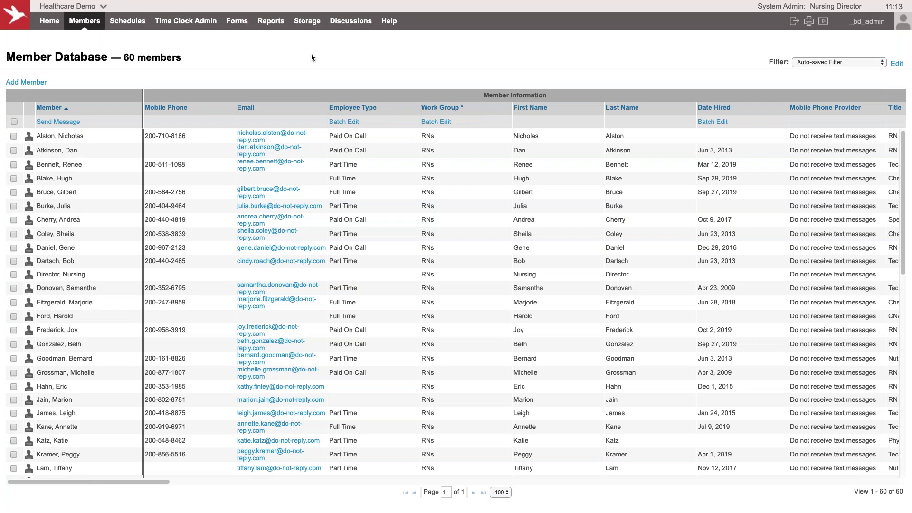
Step: Select all 60 members and start a group message to them
left_click(827, 66)
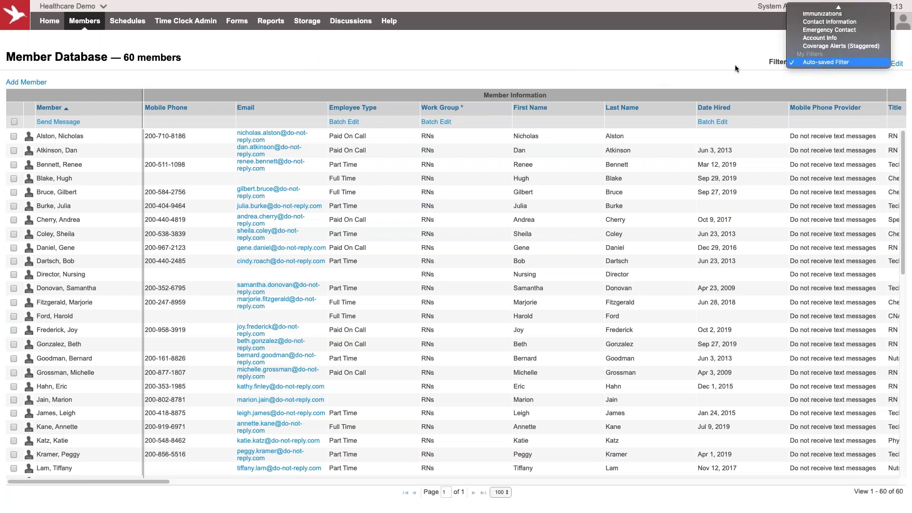
left_click(708, 63)
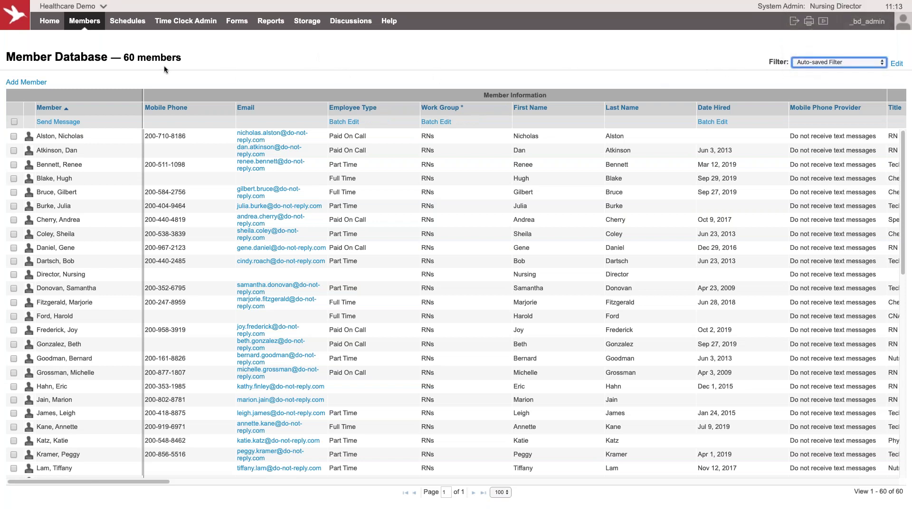
left_click(30, 124)
left_click(51, 122)
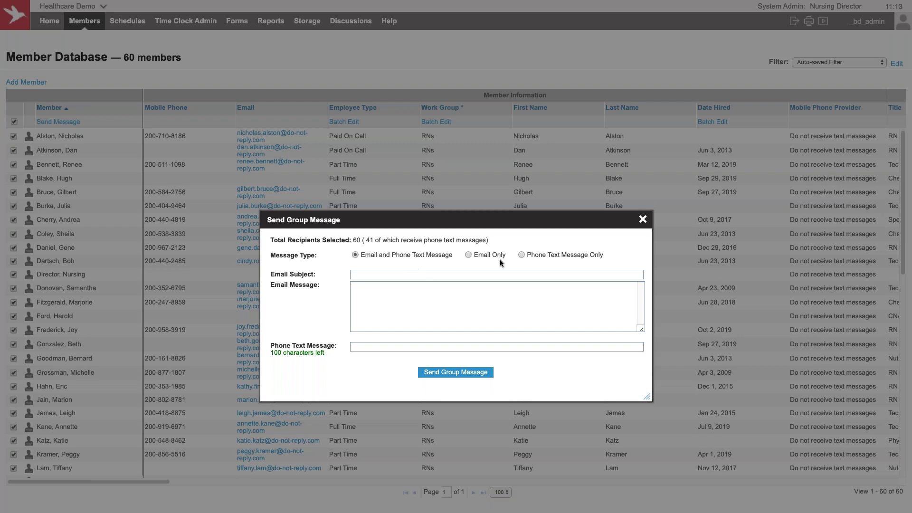
Step: Choose Phone Text Message Only, type 'asdfasdfasdf' as a test, then close the message unsent
left_click(522, 254)
left_click(461, 343)
type("asdfasdfasdf")
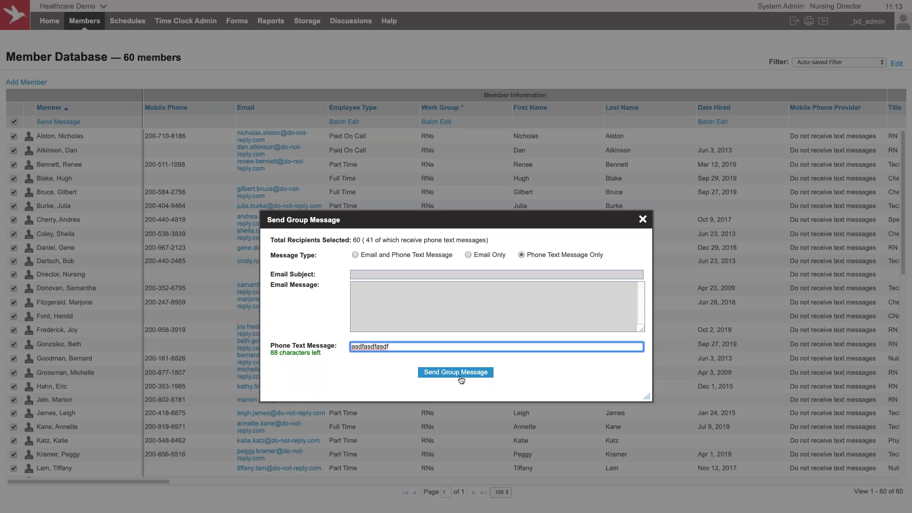
left_click(642, 220)
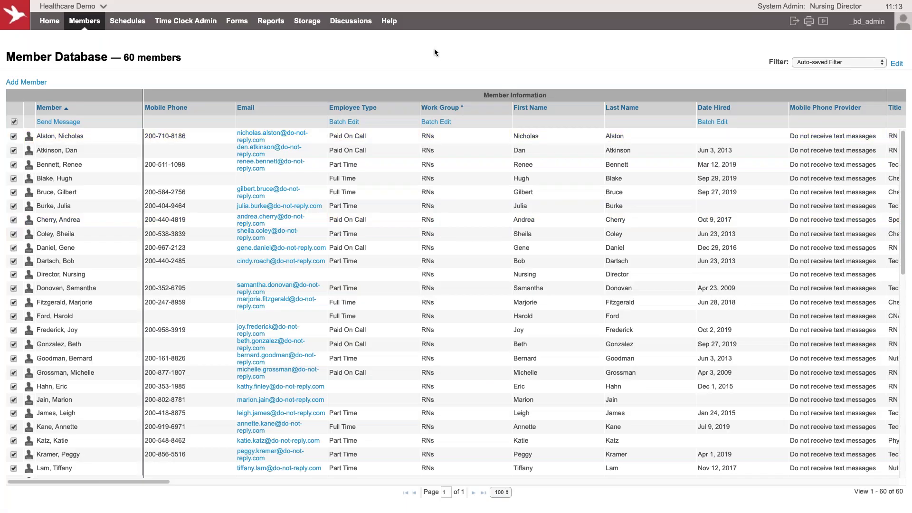
Step: Choose Edit Member for the first member in the Member Database list
left_click(74, 136)
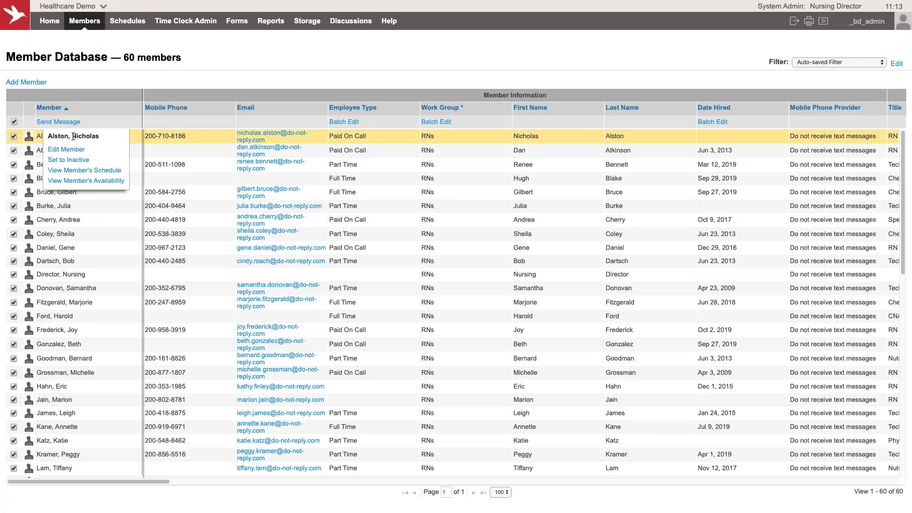
left_click(65, 151)
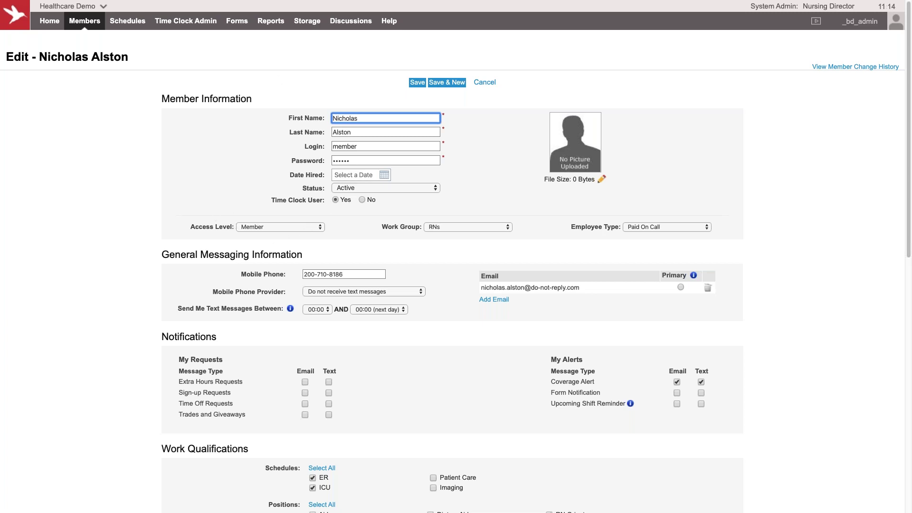
left_click(294, 227)
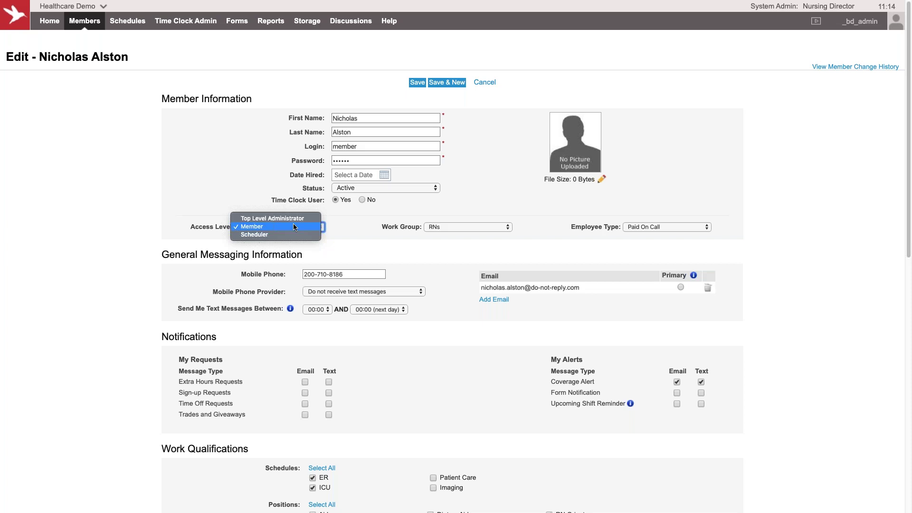
left_click(360, 225)
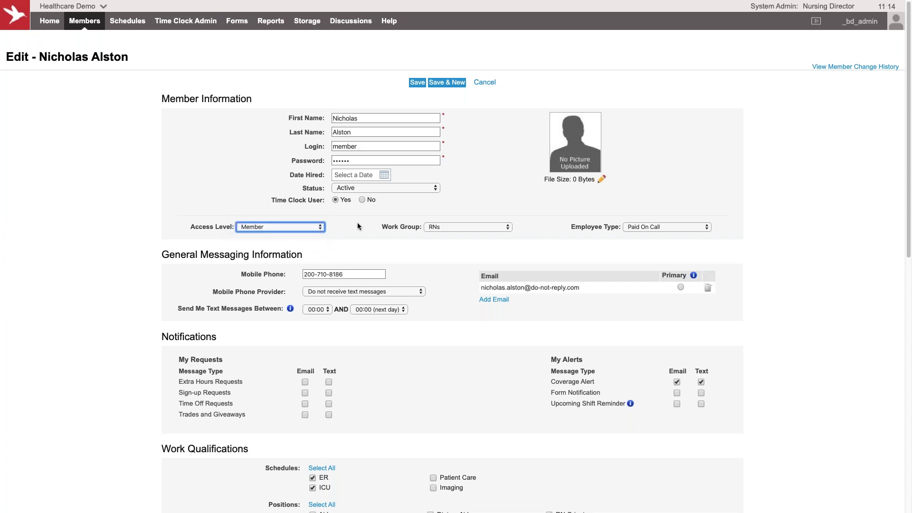
left_click(463, 228)
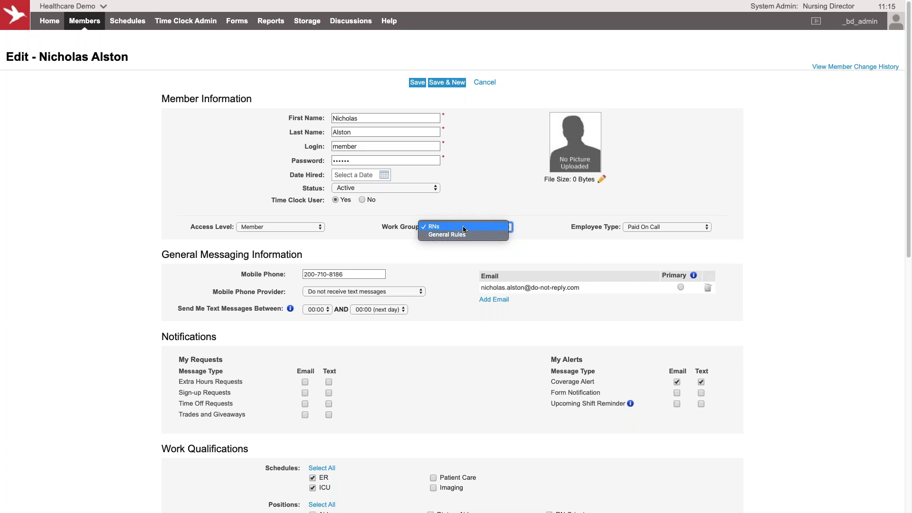
left_click(44, 239)
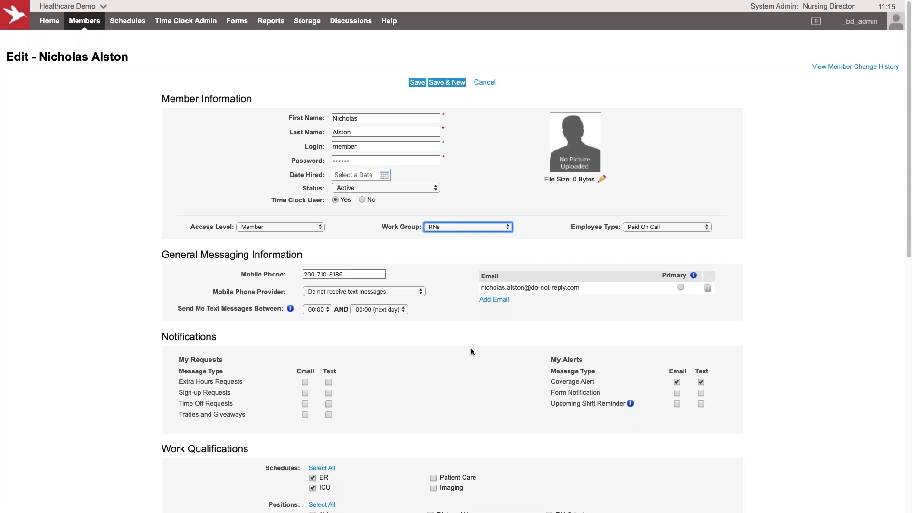
Step: Scroll through the member form, then go to a Schedules view and leave without saving
scroll(458, 362, "down", 2)
scroll(457, 359, "down", 5)
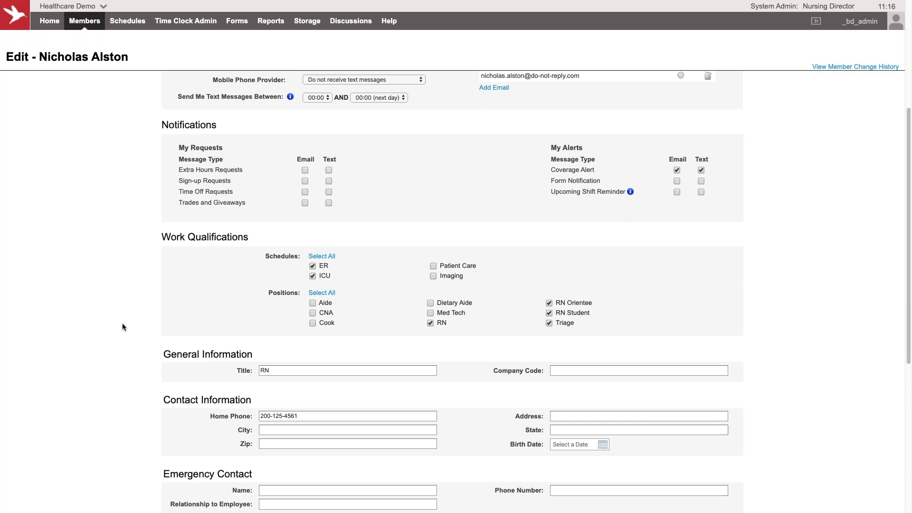
scroll(120, 242, "up", 5)
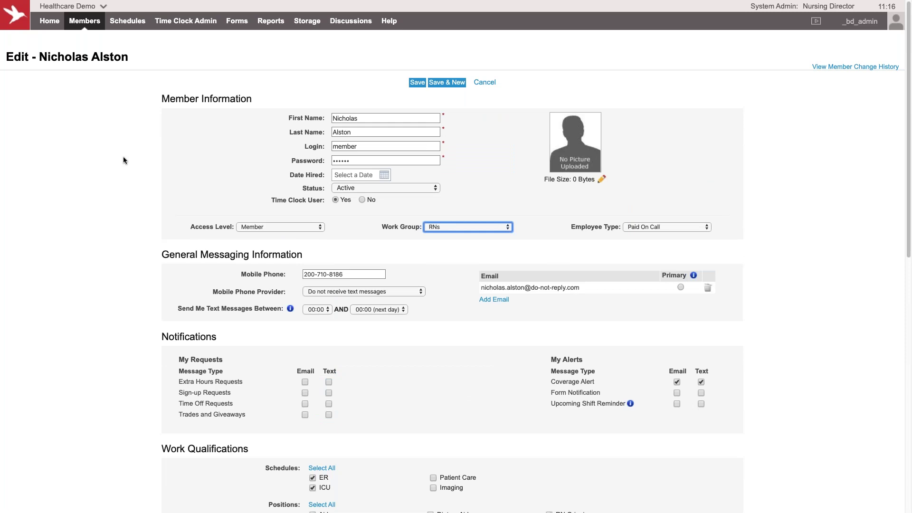
left_click(125, 23)
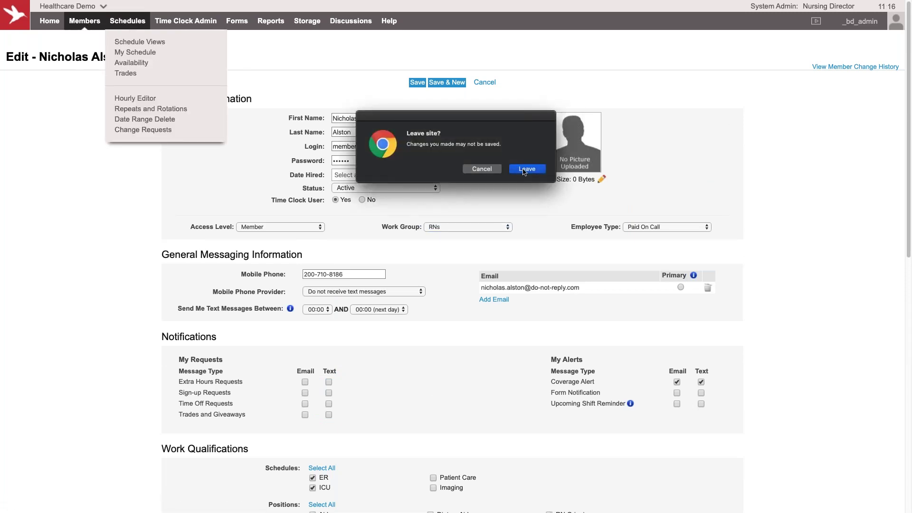
left_click(521, 171)
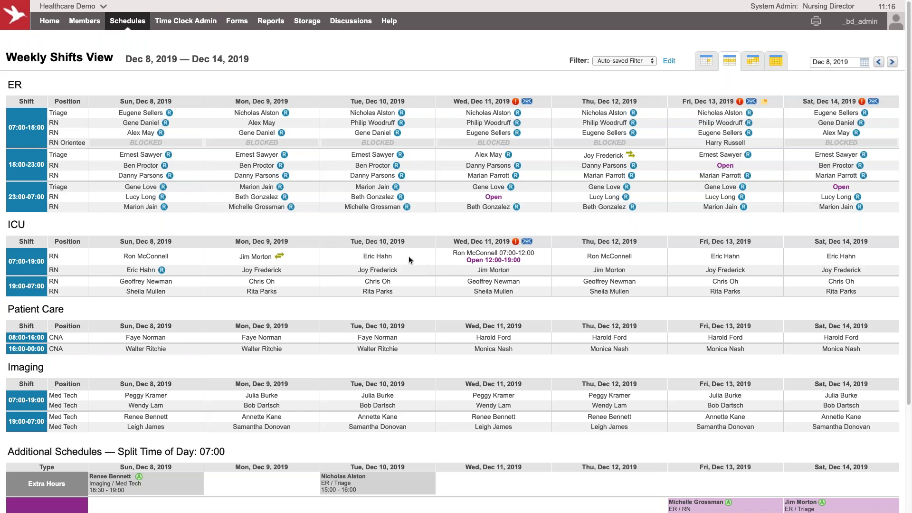
Step: Scroll the Dec 8–14 weekly shifts view down to Additional Schedules and back to the top
scroll(355, 260, "down", 2)
scroll(354, 260, "up", 2)
scroll(354, 260, "down", 3)
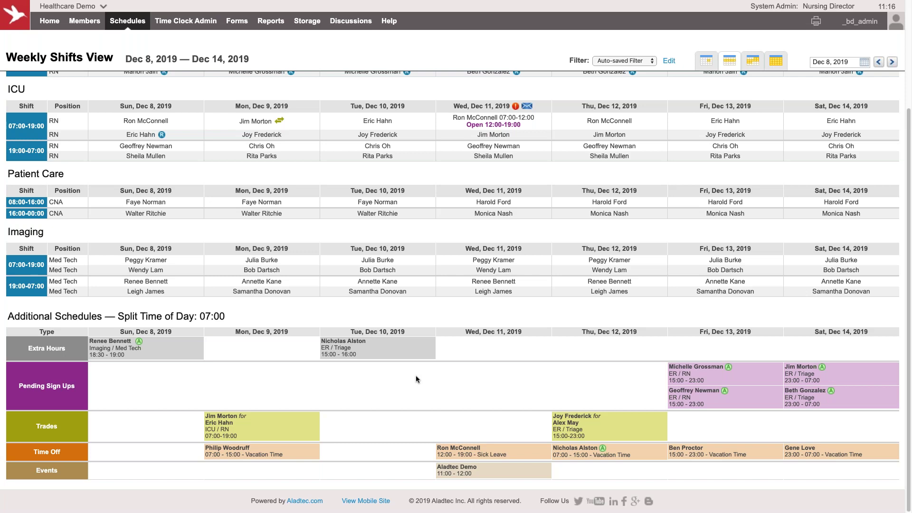
scroll(274, 266, "up", 5)
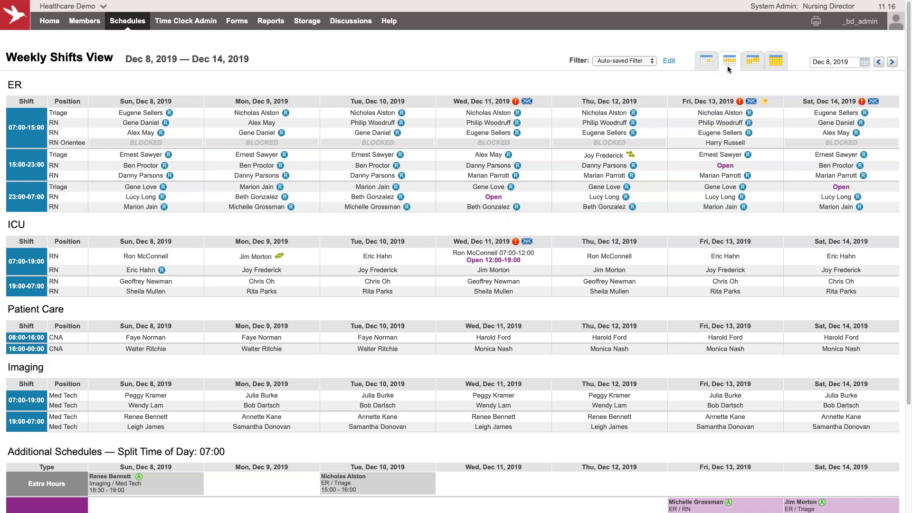
Step: Show the Dec 11 Daily Summary with blocked shifts filtered out, then switch to Monthly Calendar View
mouse_move(713, 70)
left_click(569, 105)
left_click(601, 133)
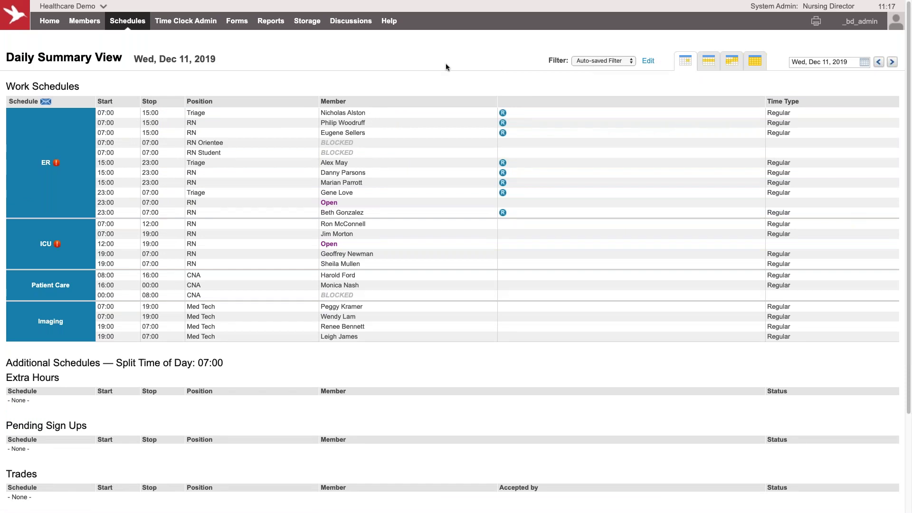
left_click(649, 62)
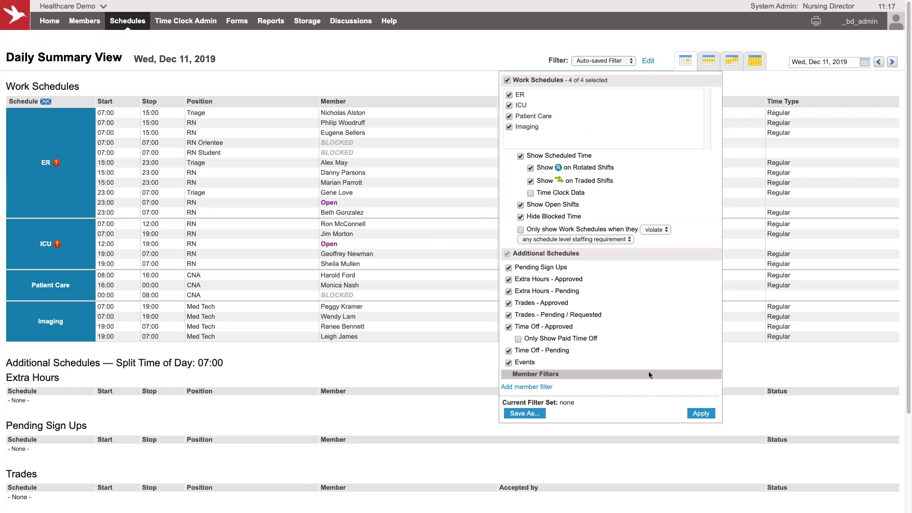
left_click(699, 413)
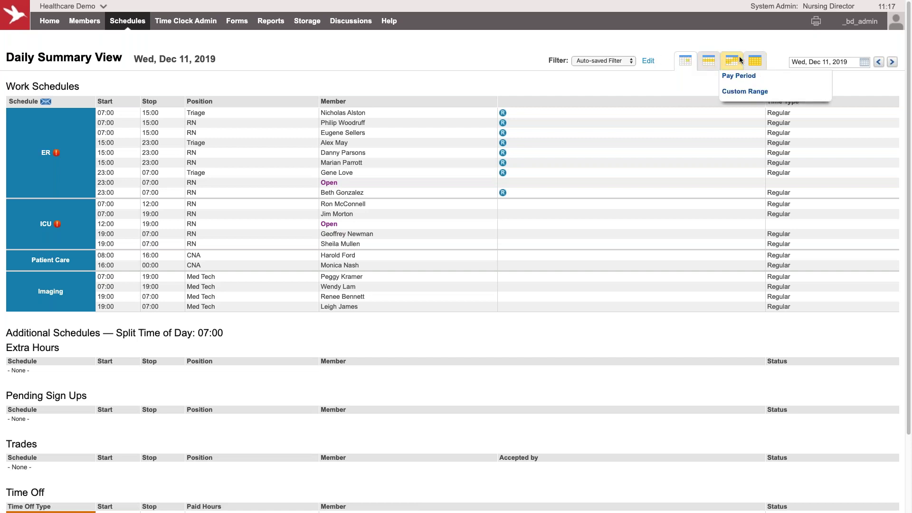
mouse_move(708, 59)
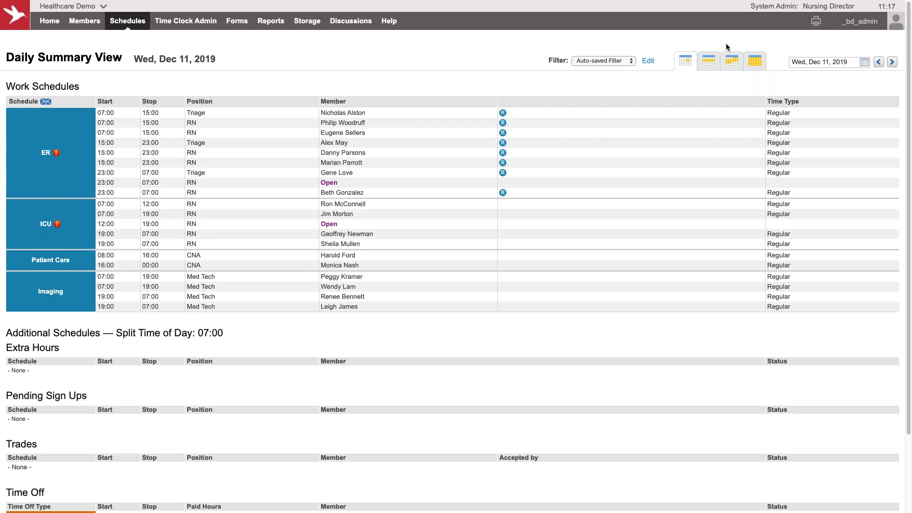
left_click(760, 76)
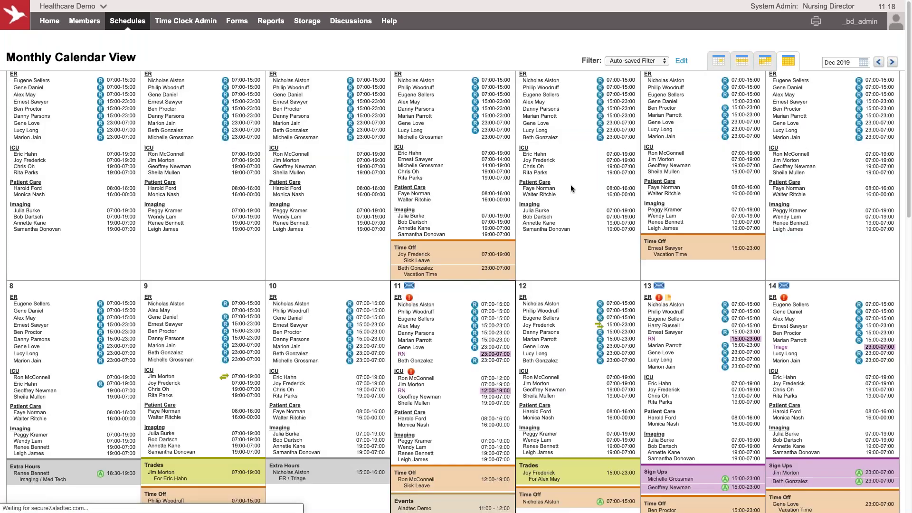
Step: Scroll the Dec 2019 calendar and review Dec 12's pending time-off request, closing it unprocessed
scroll(304, 225, "down", 1)
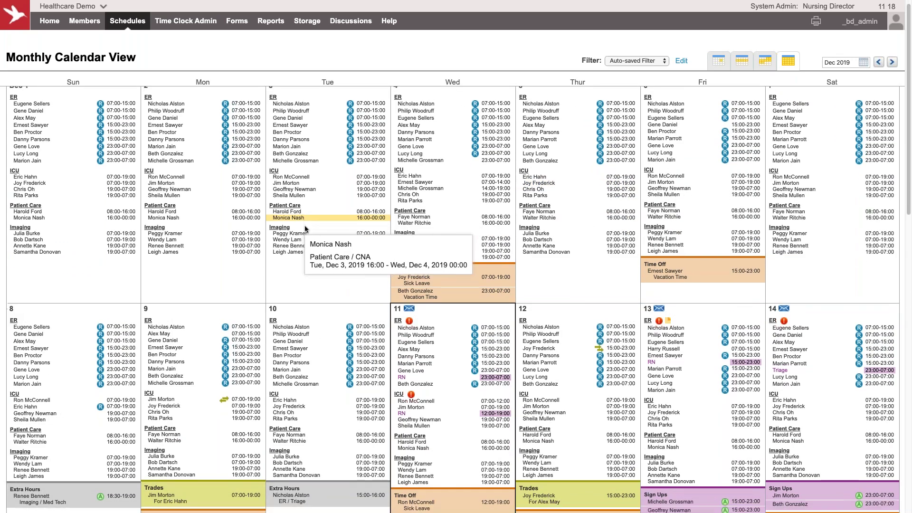
scroll(306, 229, "down", 3)
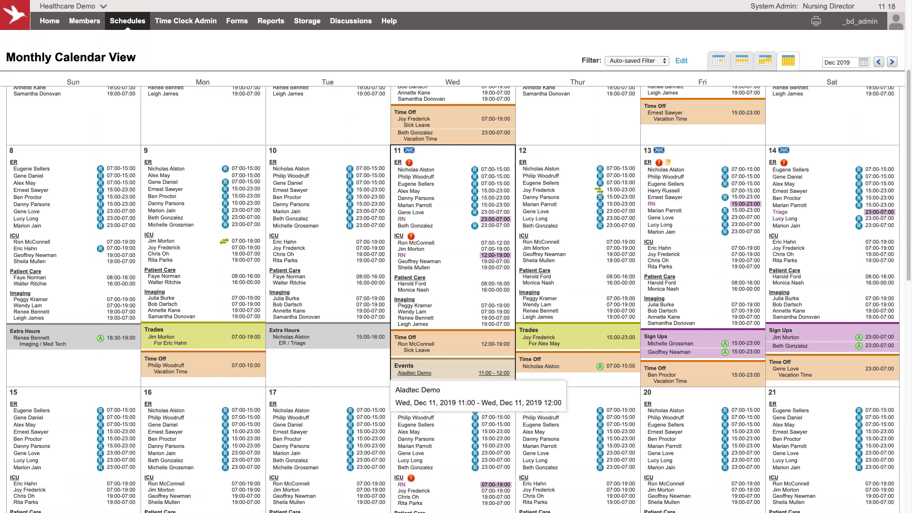
left_click(620, 367)
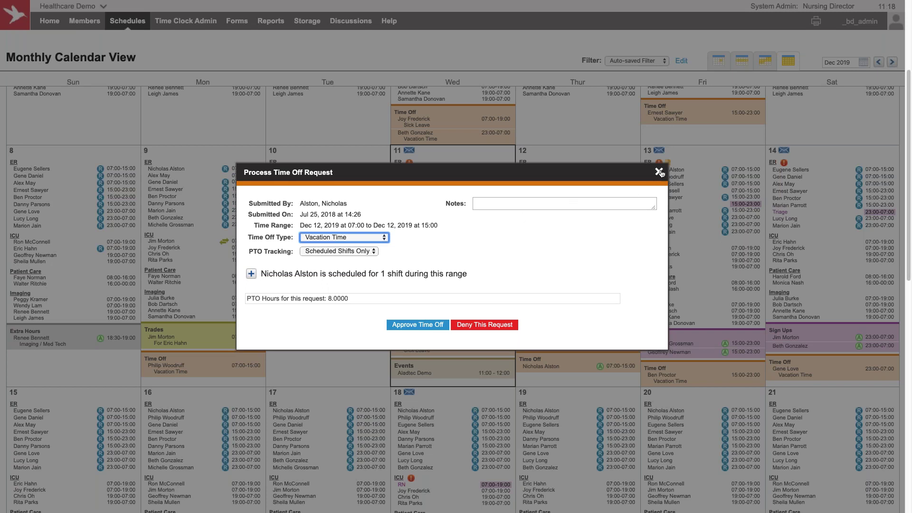
left_click(659, 172)
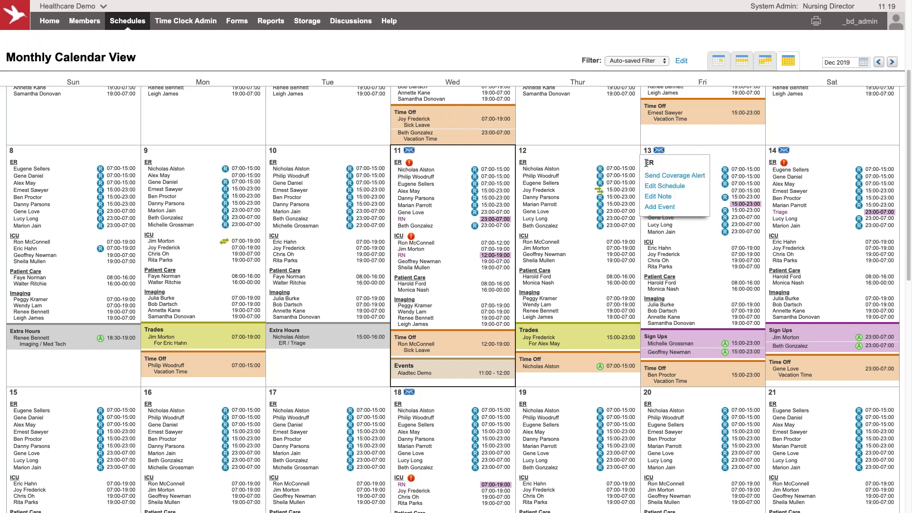
Step: Check the Dec 13 ER note and close it unchanged
mouse_move(659, 163)
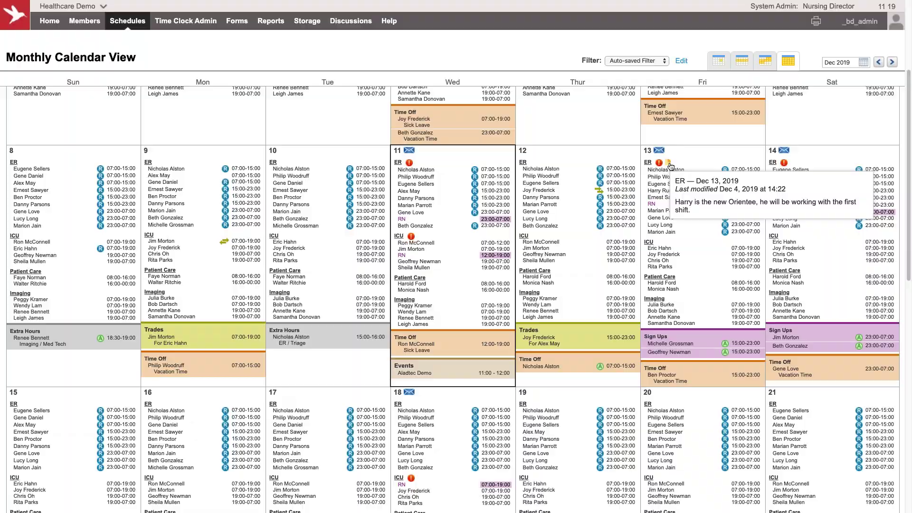
left_click(670, 165)
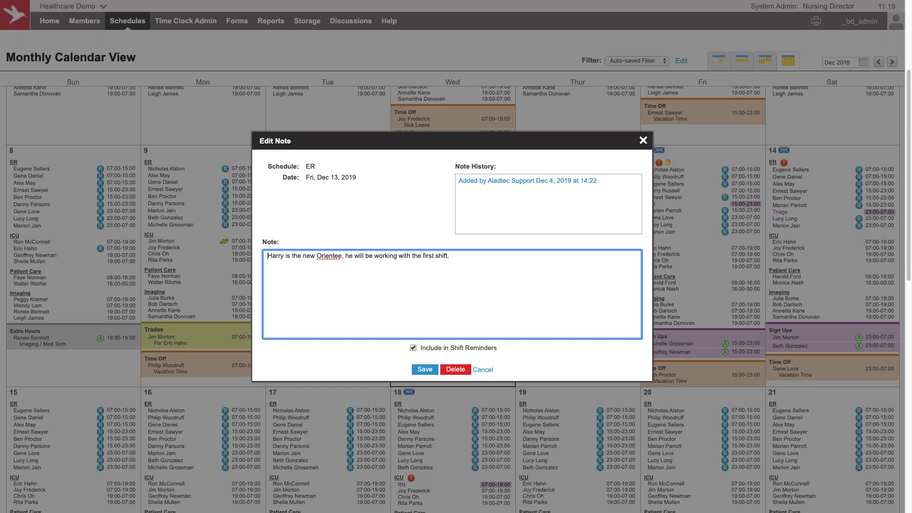
left_click(643, 141)
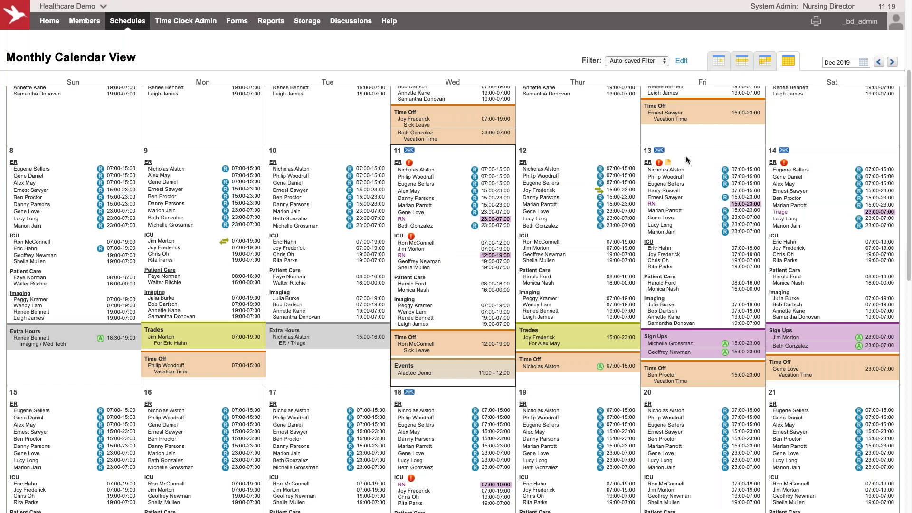
mouse_move(710, 317)
Step: Approve Dec 12's vacation request, then cancel a Simultaneous Notifications coverage alert for the open shift
left_click(610, 370)
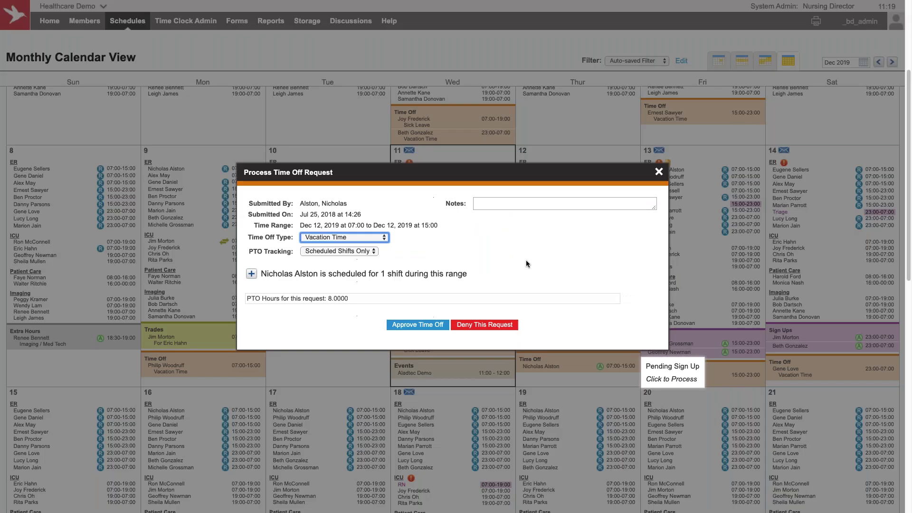
left_click(414, 325)
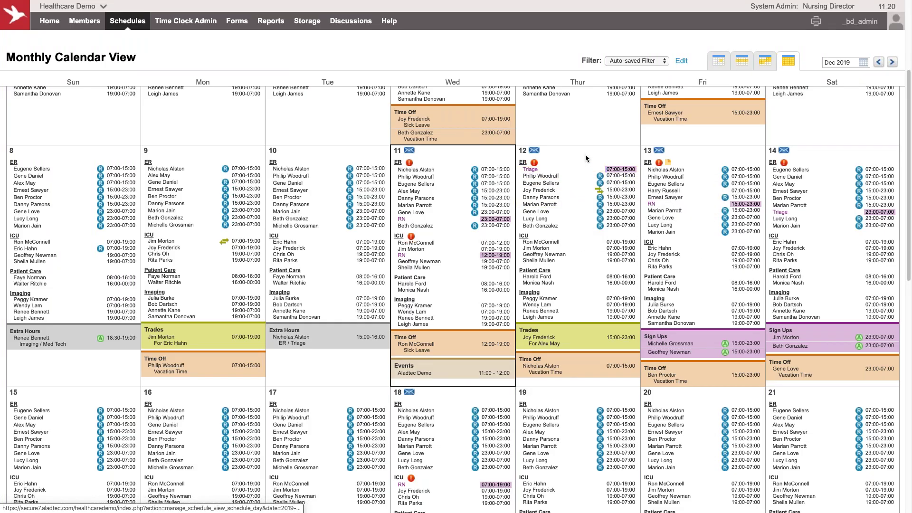
left_click(535, 151)
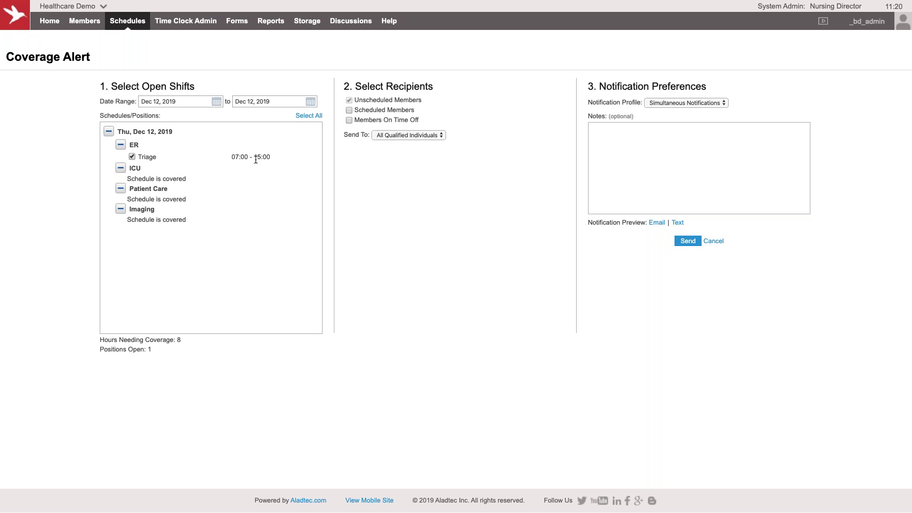
left_click(684, 102)
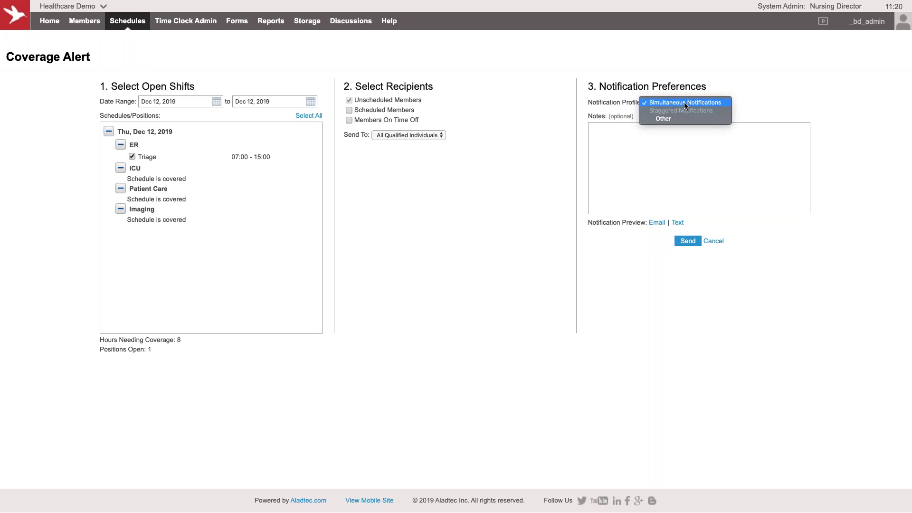
left_click(682, 95)
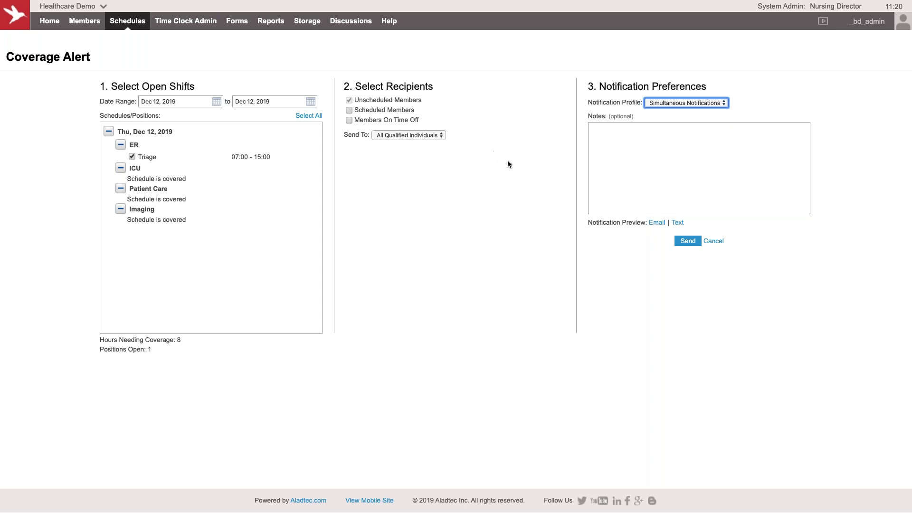
left_click(719, 243)
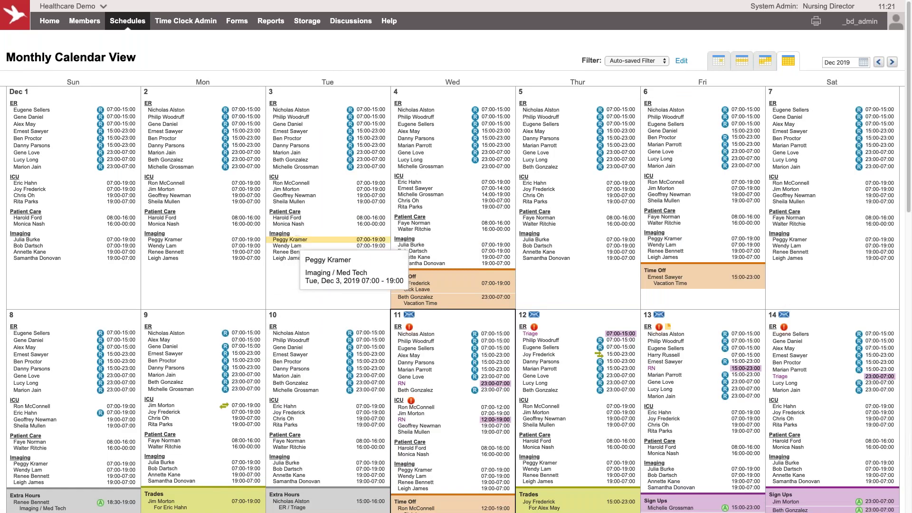
Step: Impersonate a staff member chosen from the user menu's Members list
scroll(310, 249, "down", 2)
scroll(309, 249, "down", 2)
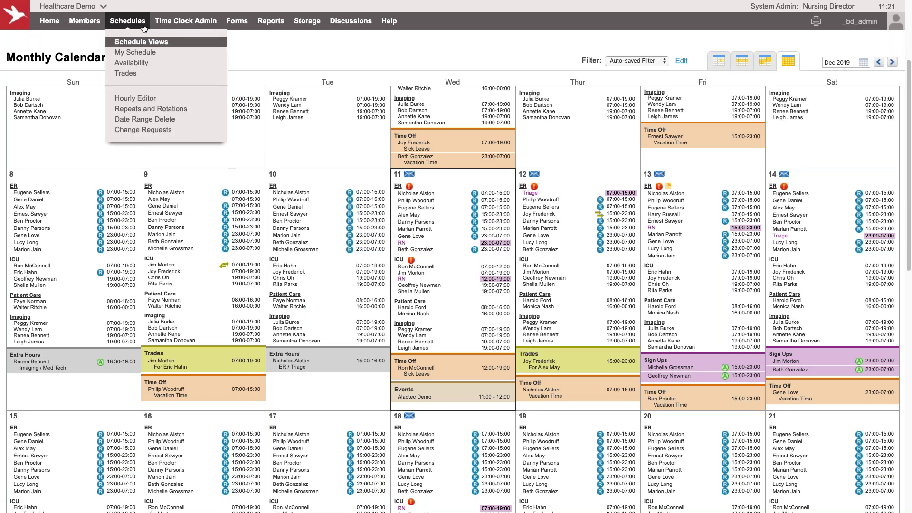
mouse_move(850, 23)
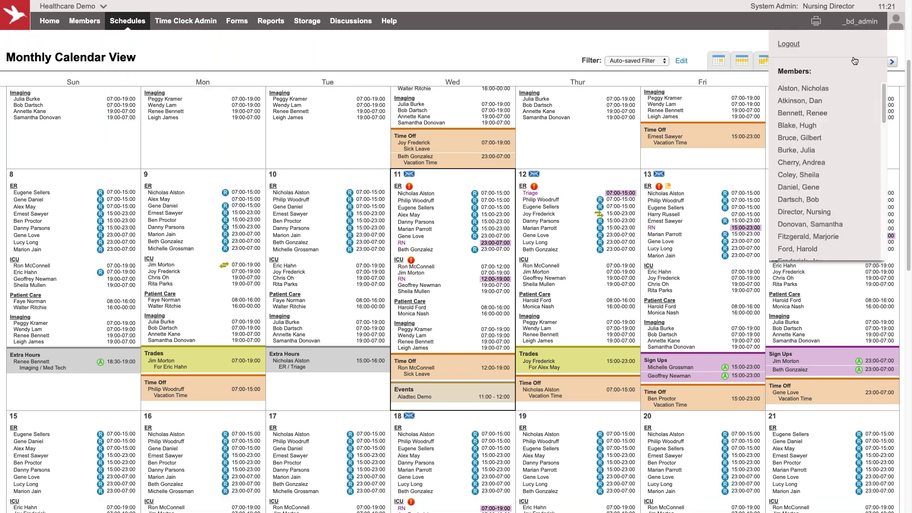
left_click(822, 90)
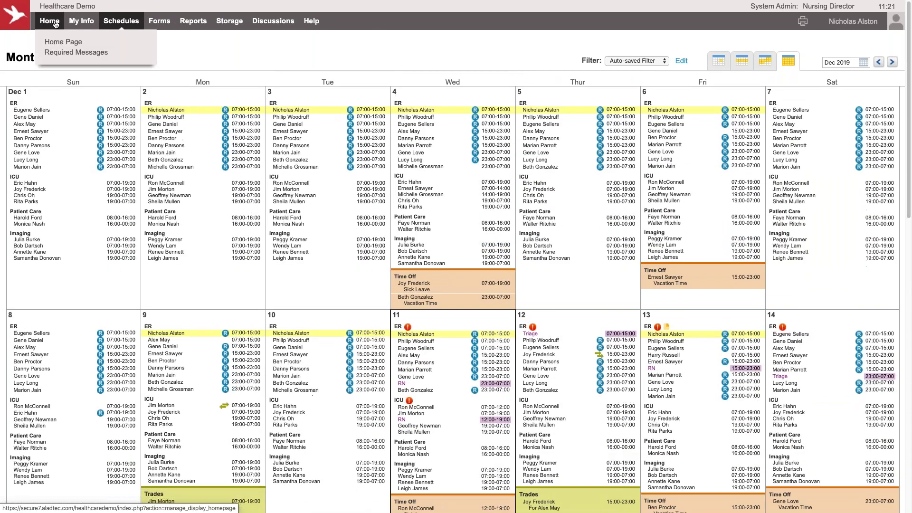
Step: Visit the home dashboard, then open the Dec 8 – Dec 14, 2019 Weekly Shifts View
left_click(50, 37)
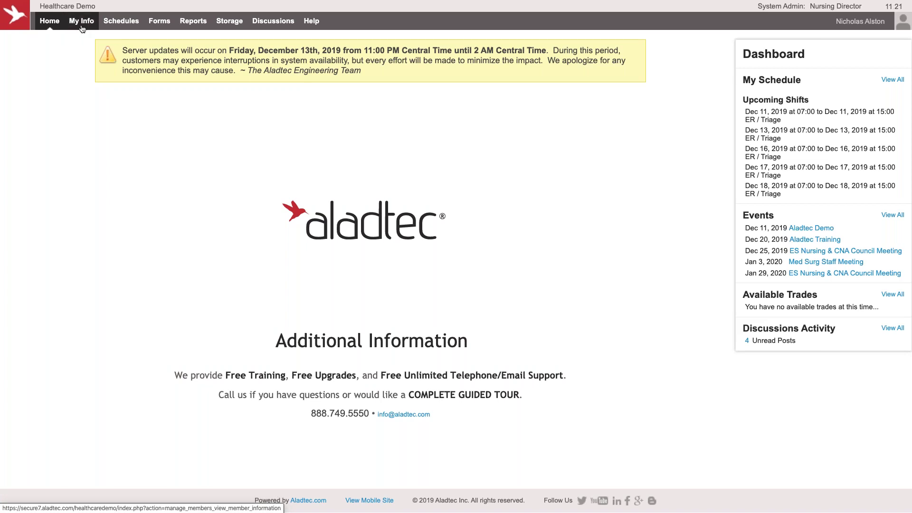
mouse_move(123, 25)
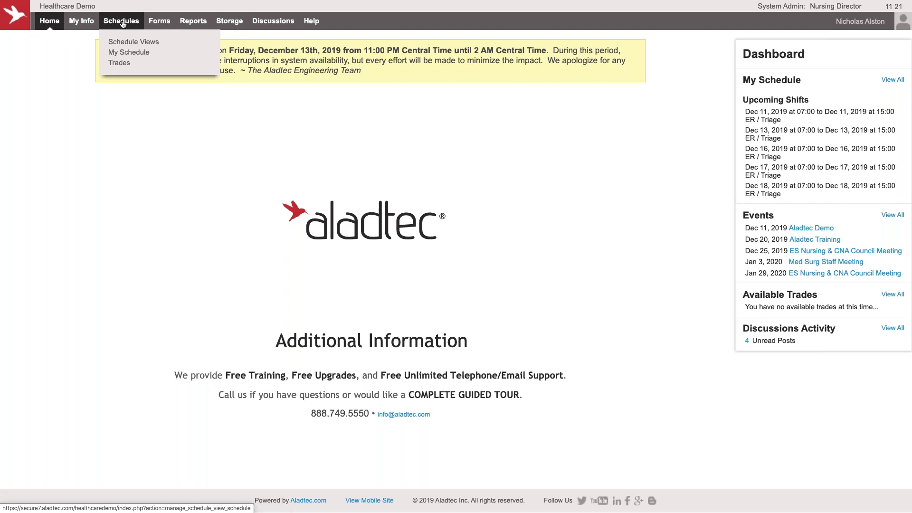
left_click(123, 24)
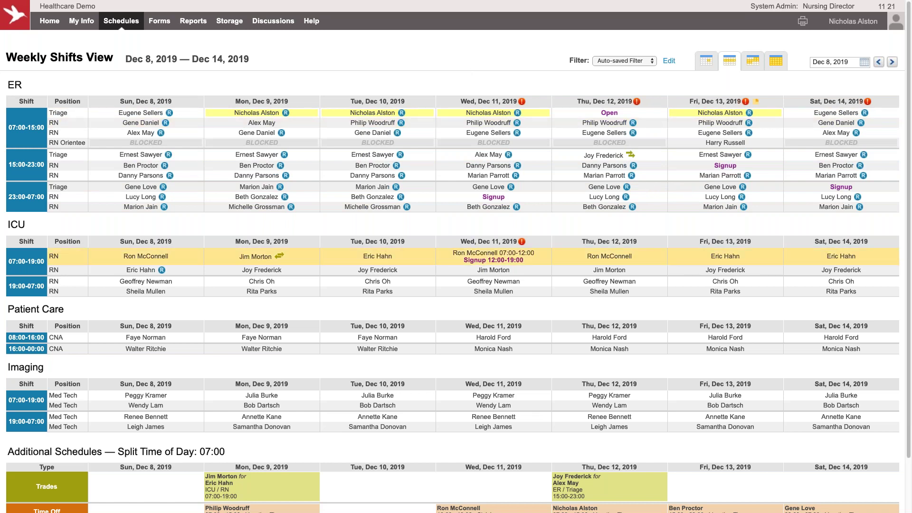
scroll(406, 255, "down", 2)
scroll(406, 254, "up", 2)
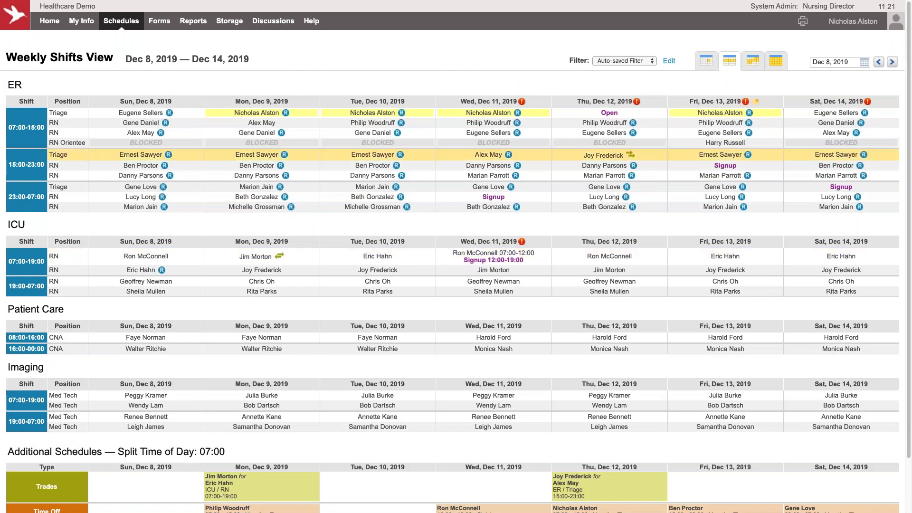
Step: Open My Schedule, check the Dec 16 triage shift's details, and switch to the mobile site
mouse_move(121, 22)
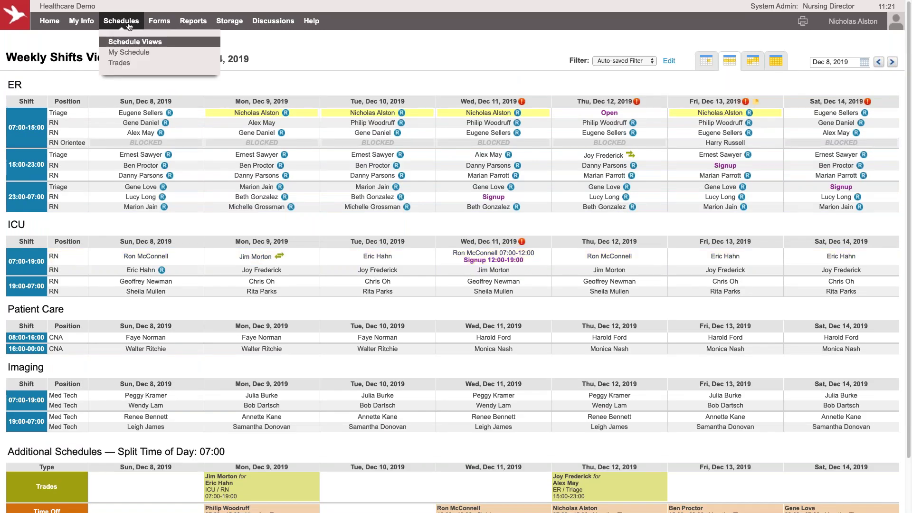
left_click(126, 52)
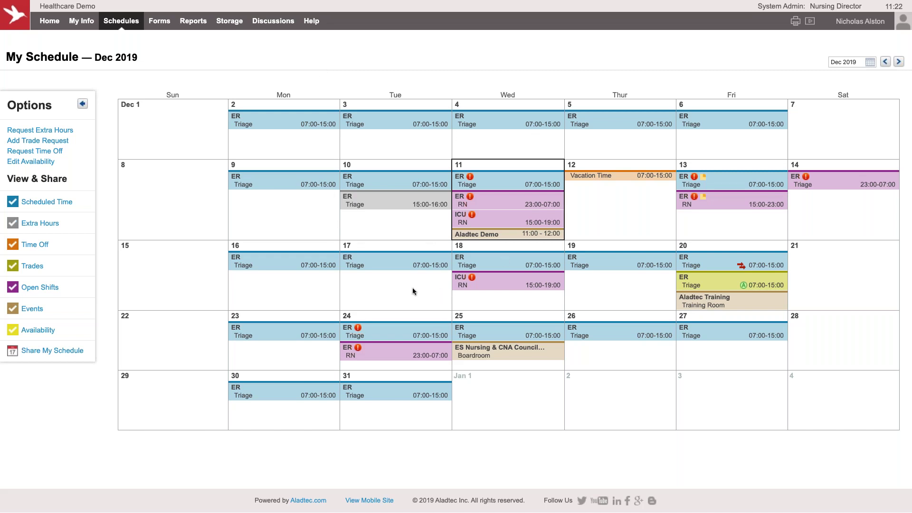
left_click(328, 264)
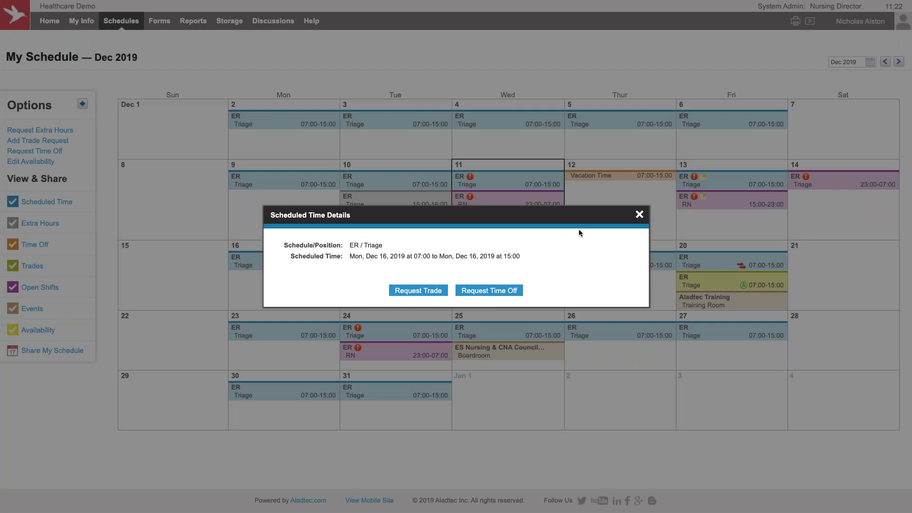
left_click(639, 217)
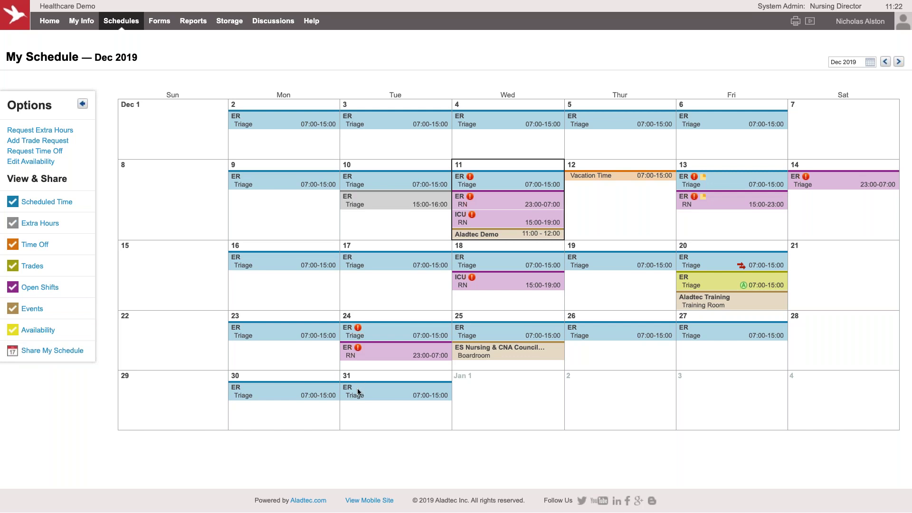
left_click(375, 500)
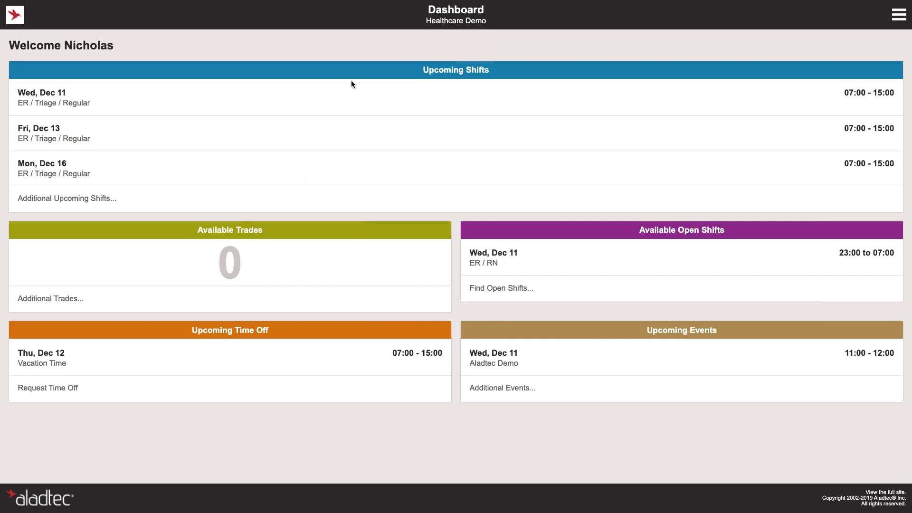
Step: Open the mobile Daily Summary, then the mobile My Schedule calendar
left_click(899, 14)
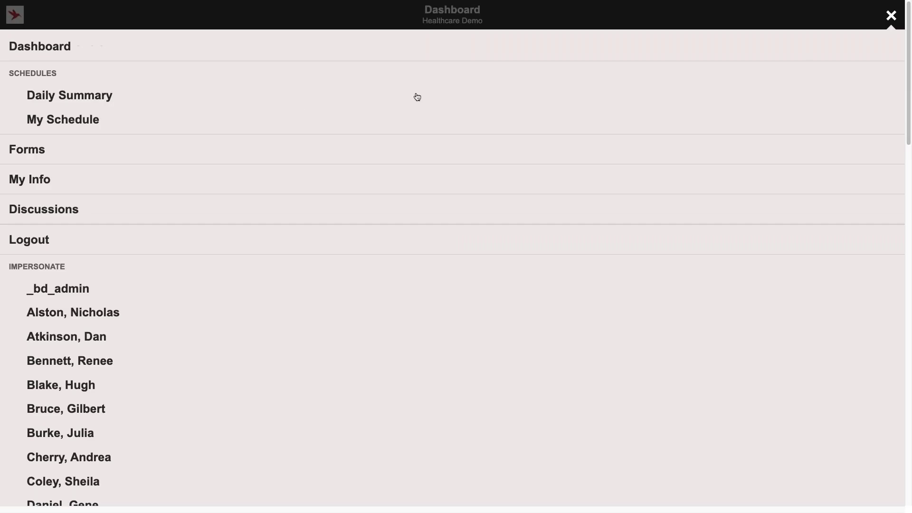
left_click(99, 96)
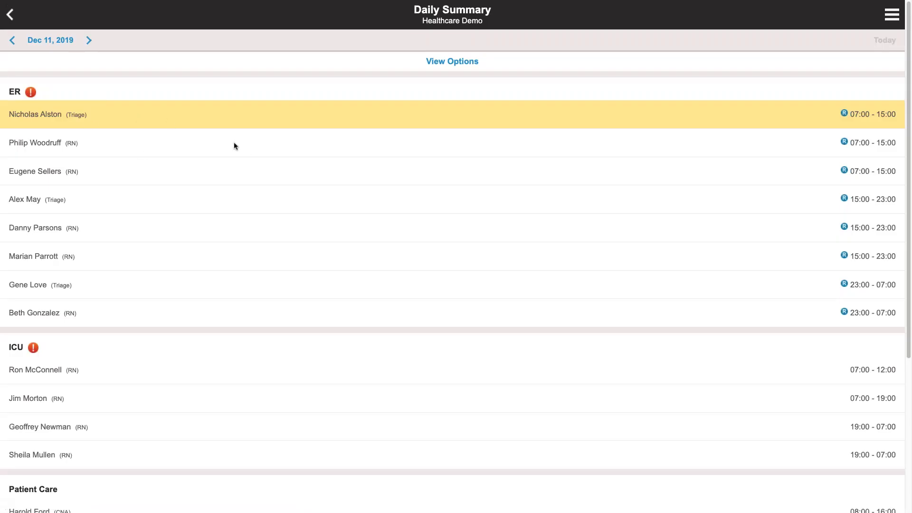
left_click(893, 16)
left_click(92, 119)
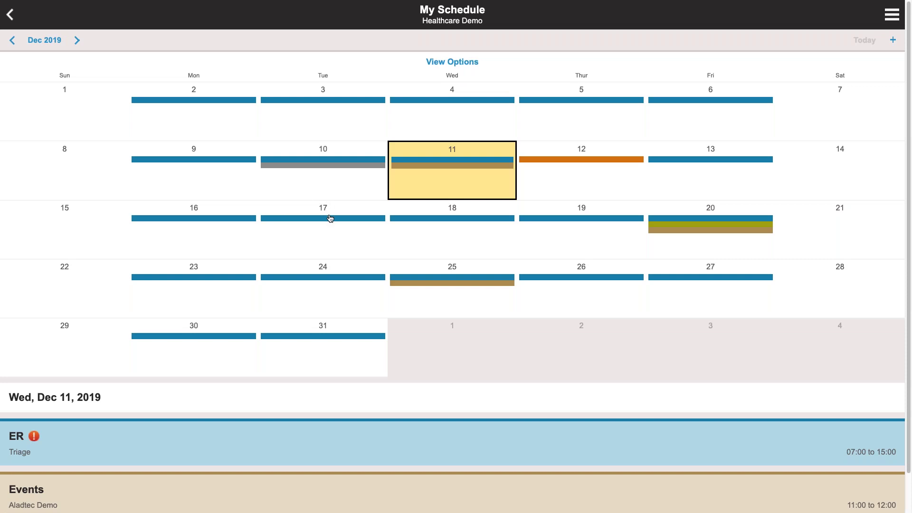
Step: View the Dec 17 triage shift's details, close them, and return to the full site
left_click(329, 216)
left_click(405, 440)
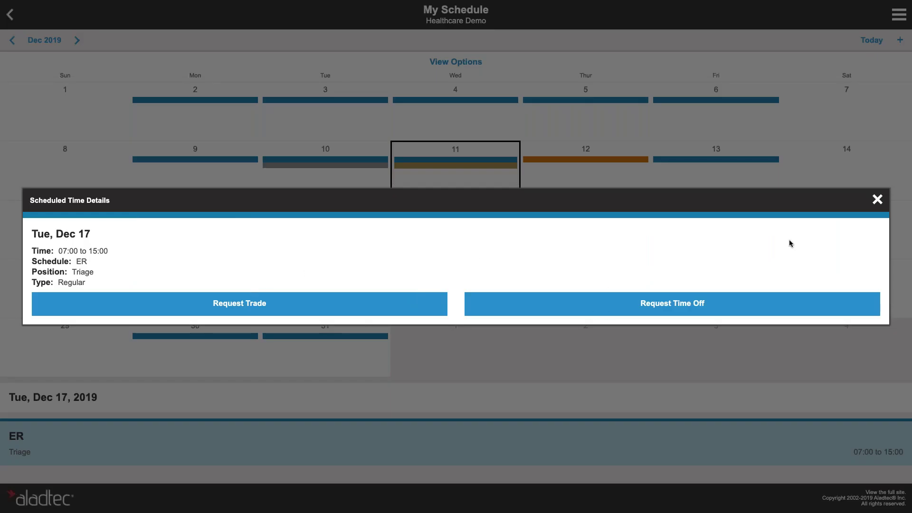
left_click(878, 200)
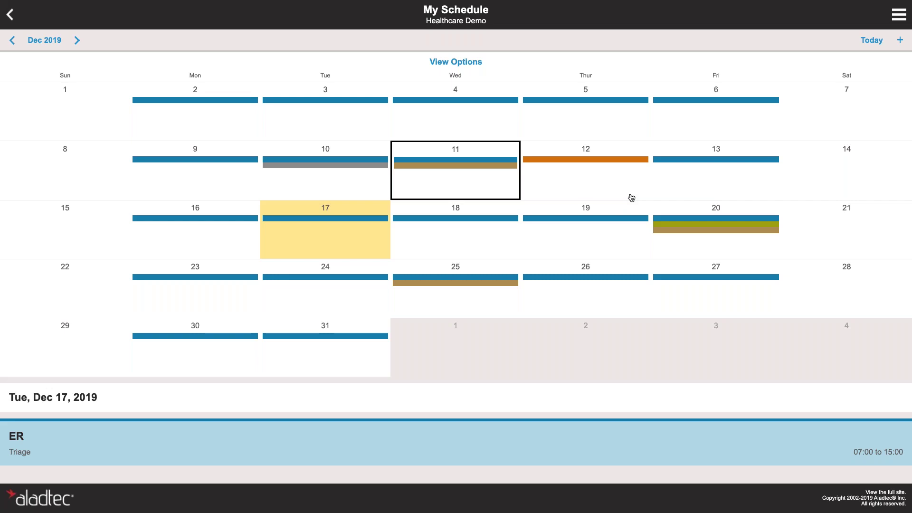
left_click(886, 492)
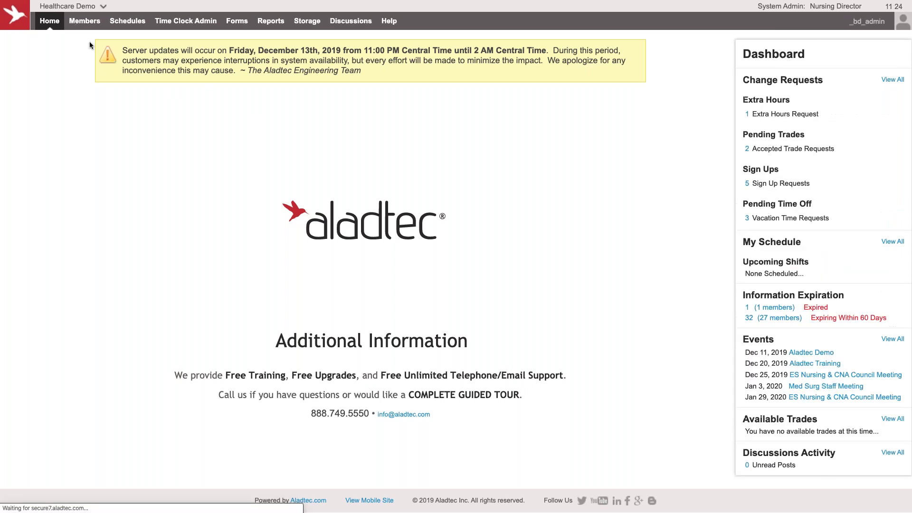
Step: Open the Repeats and Rotations page from the Schedules menu
mouse_move(145, 21)
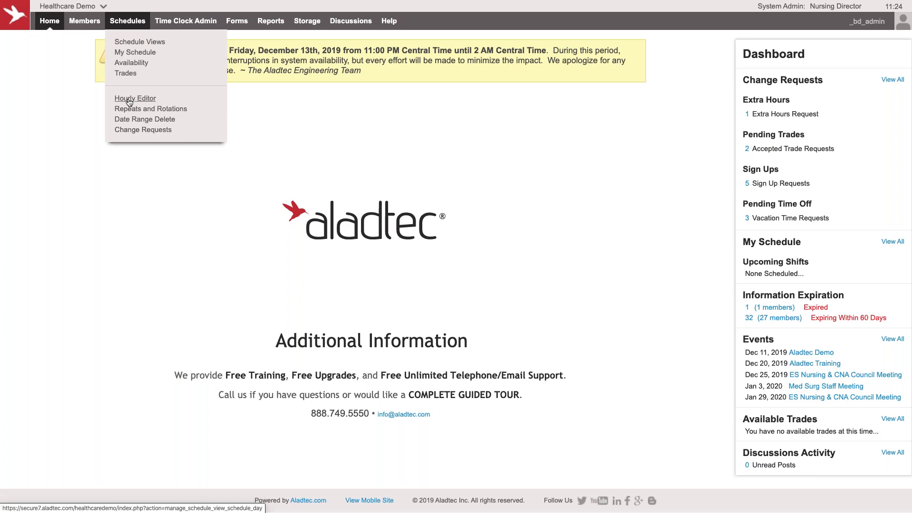
left_click(129, 109)
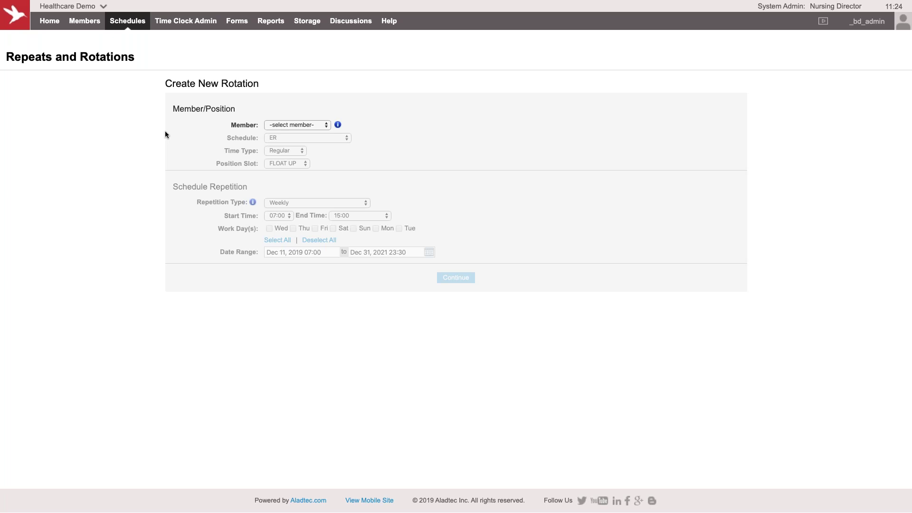
Step: Assign the rotation to the staff member in slot RN (#1), repeating every 2 weeks
left_click(304, 126)
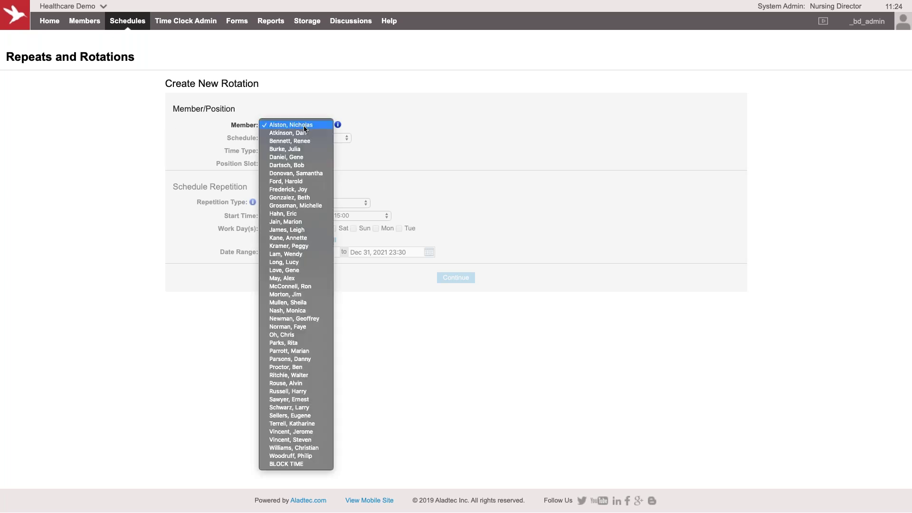
left_click(304, 125)
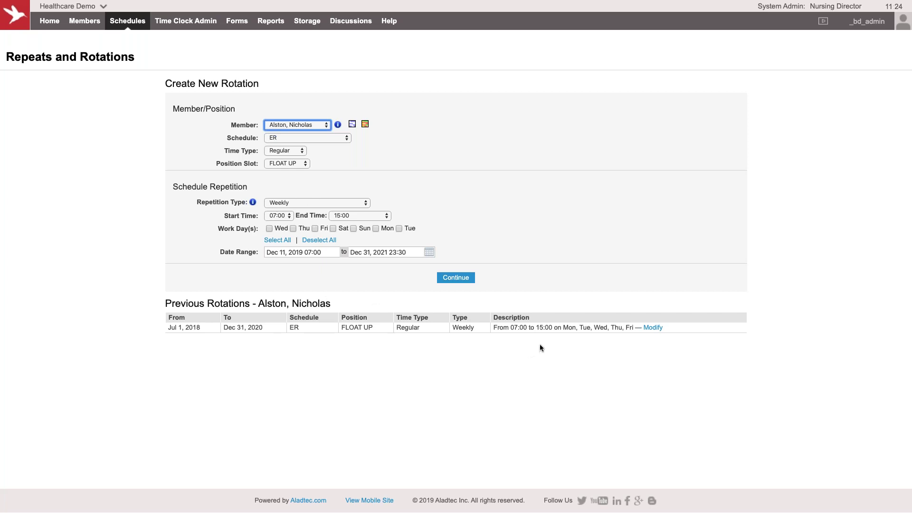
left_click(308, 205)
left_click(309, 212)
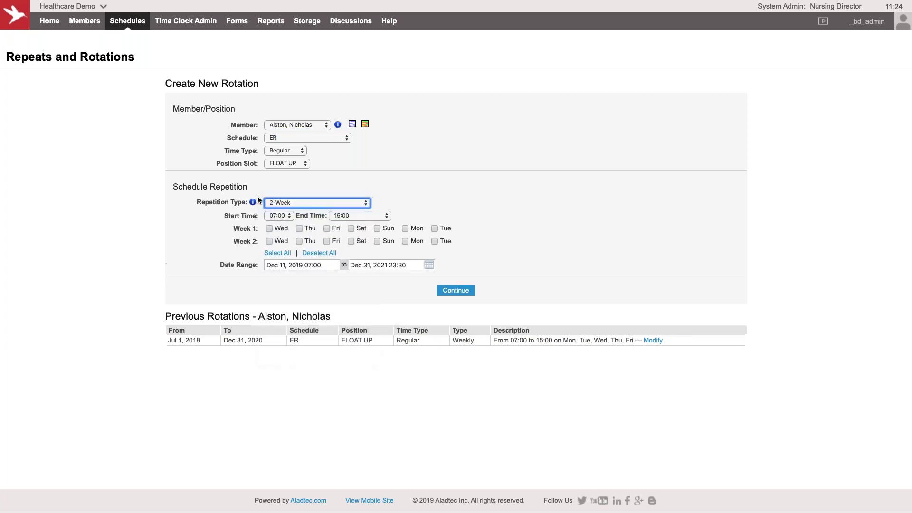
left_click(306, 164)
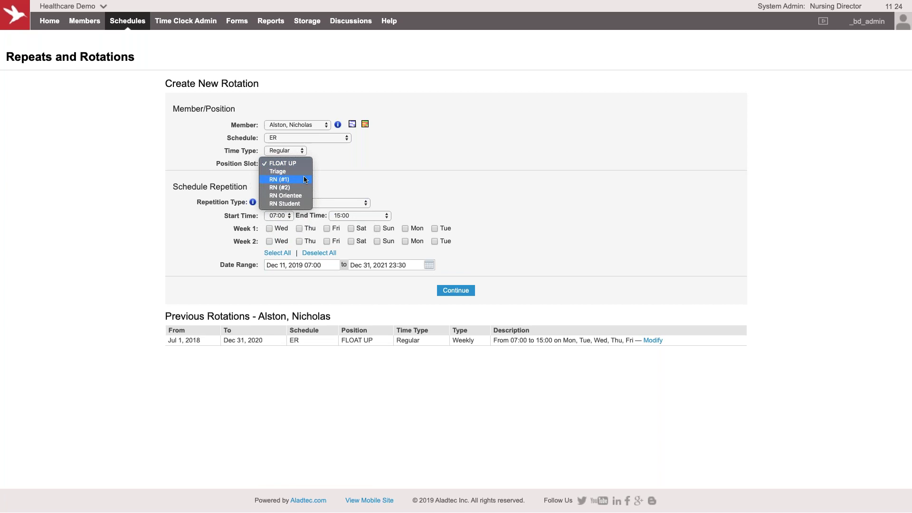
left_click(304, 180)
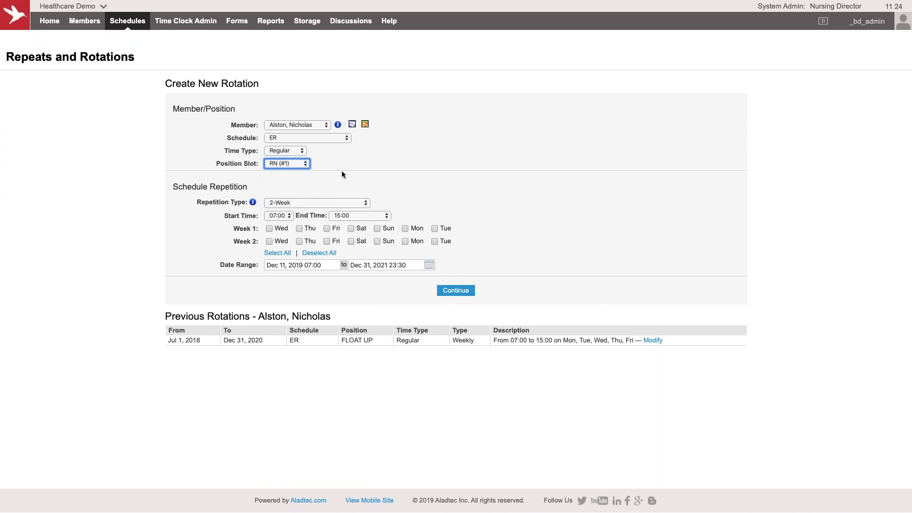
Step: Schedule Wednesday and Thursday in week 1, and Saturday and Sunday in week 2
left_click(281, 228)
left_click(299, 228)
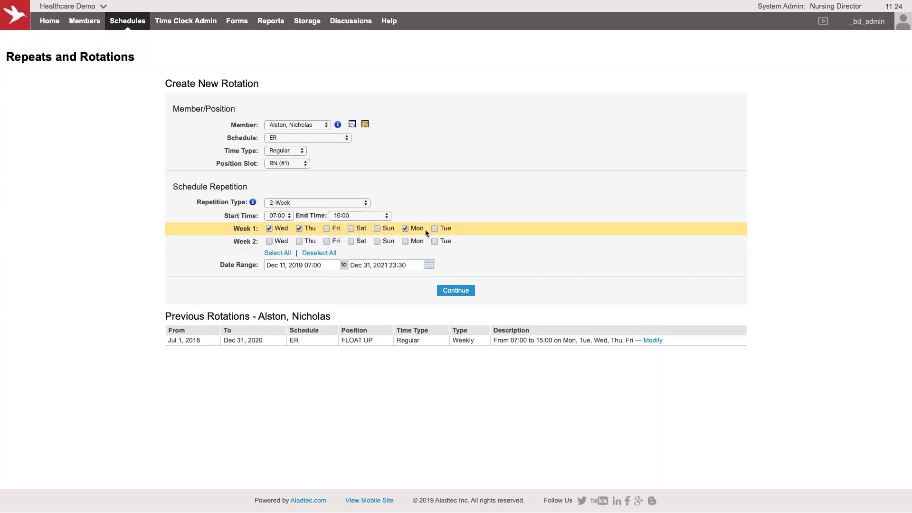
left_click(351, 242)
left_click(377, 241)
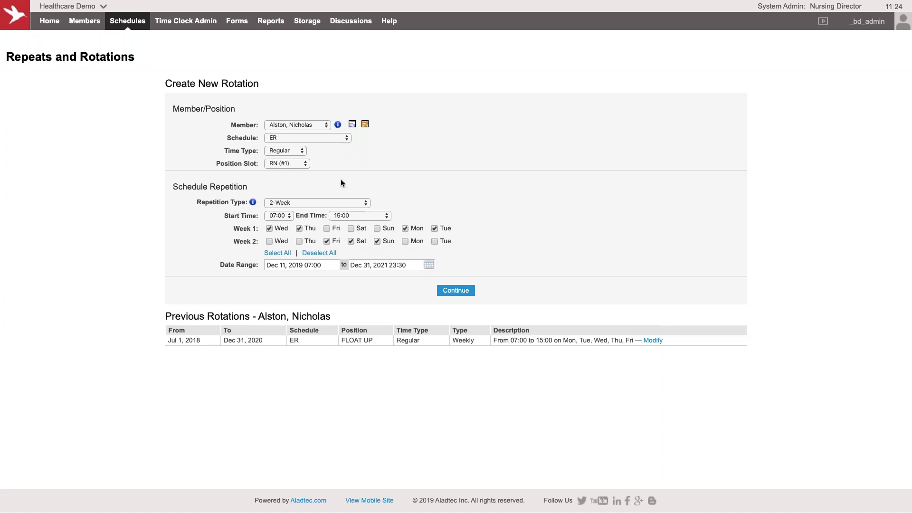
Step: Change the repetition to weekly, working Monday through Friday only
left_click(317, 203)
left_click(318, 195)
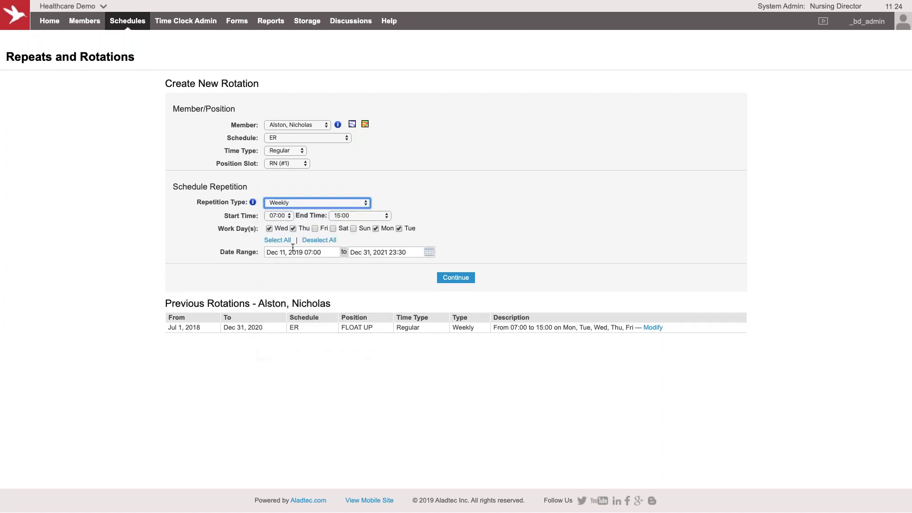
left_click(277, 240)
left_click(353, 229)
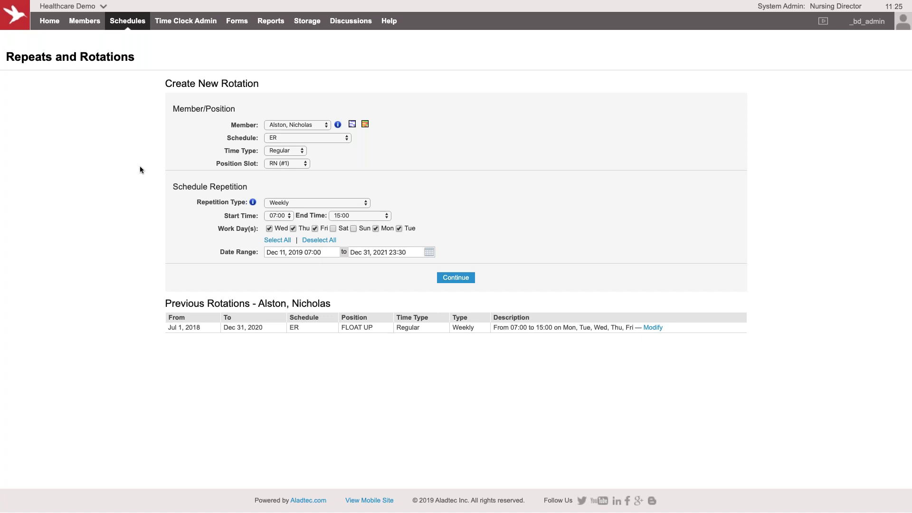
Step: Open the Hourly Editor for Wed, Dec 11, 2019 and select the ER Triage slot
mouse_move(128, 21)
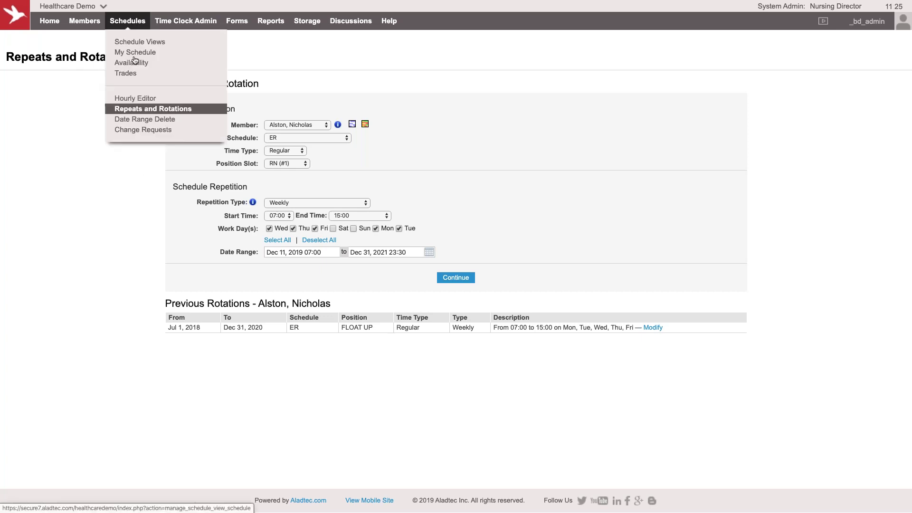
left_click(135, 98)
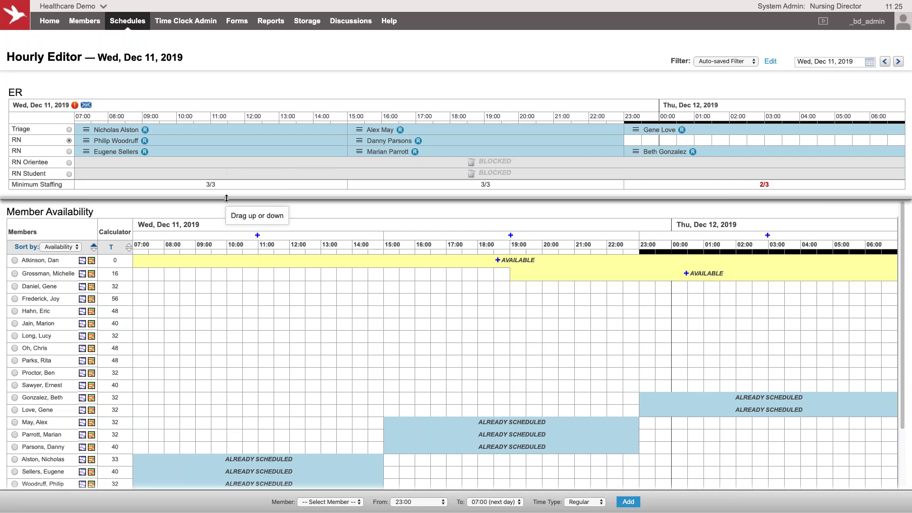
left_click(68, 130)
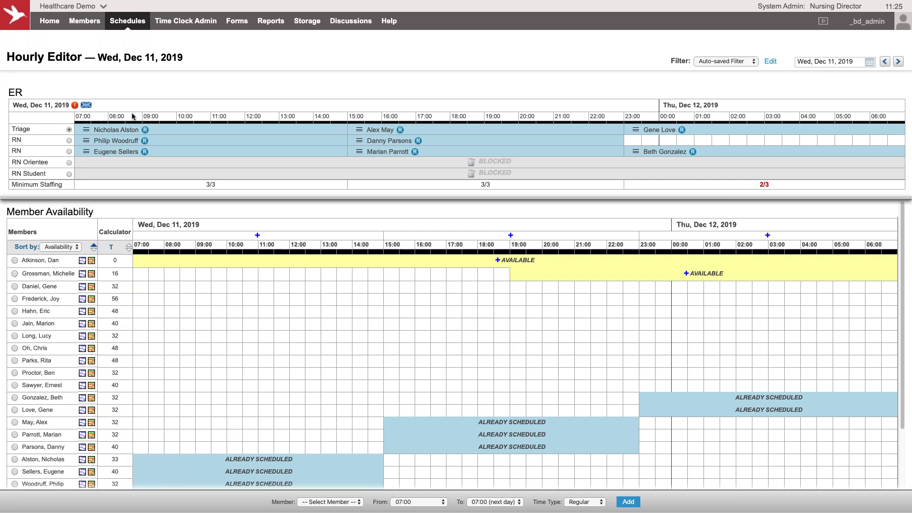
Step: Approve Sick Leave for the RN's Dec 11 07:00–15:00 shift, noting 'Called in at 0600'
left_click(87, 142)
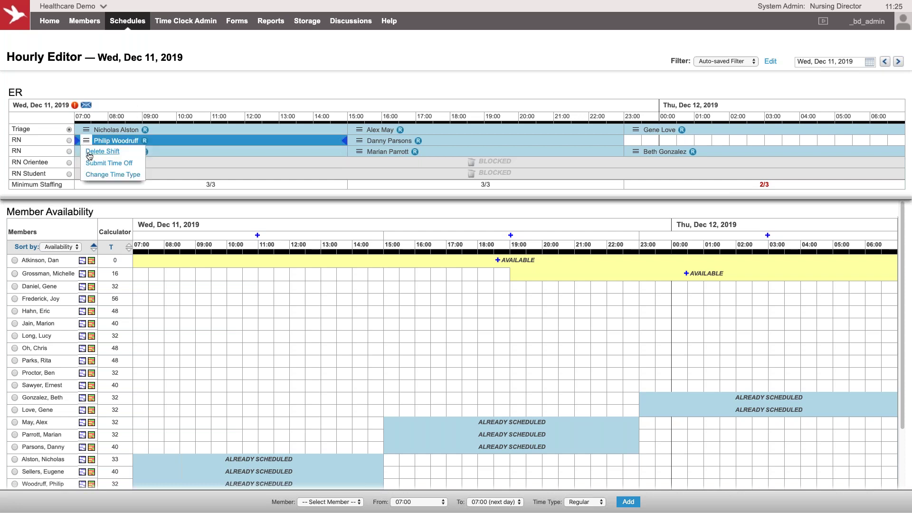
left_click(98, 163)
left_click(264, 224)
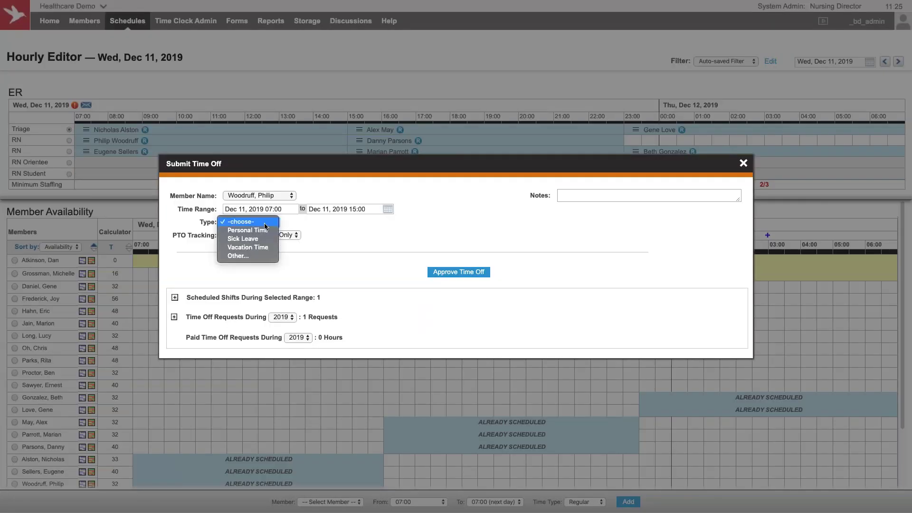
left_click(259, 229)
left_click(571, 197)
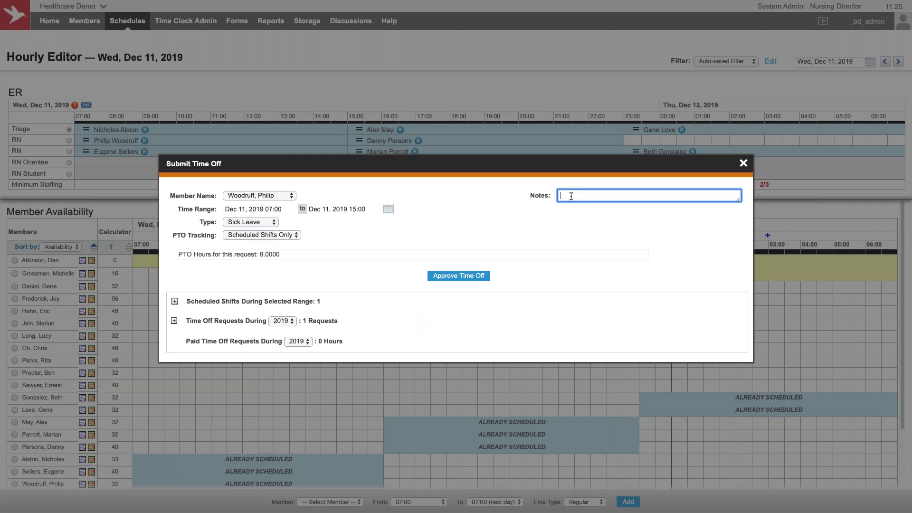
type("Called in at 0600")
left_click(459, 276)
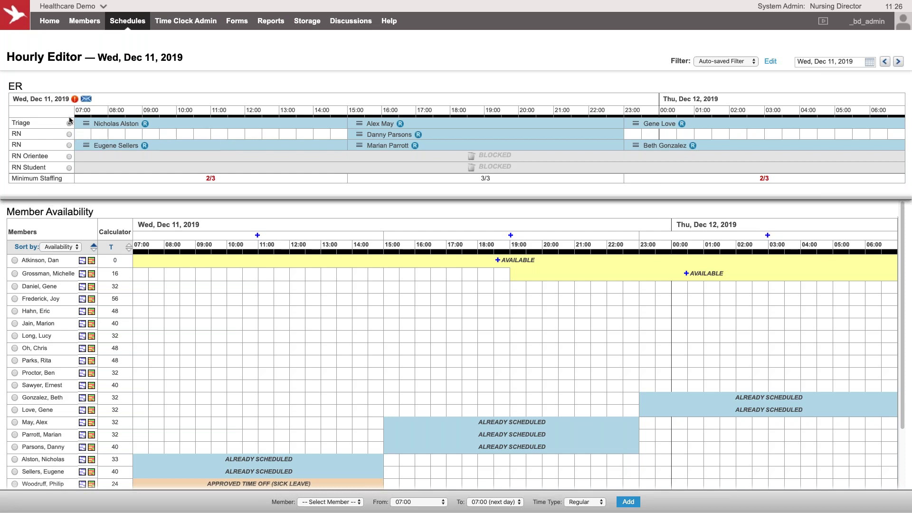
Step: Fill the empty RN 07:00–15:00 slot with an available nurse, restoring 3/3, then nudge a night RN bar and back
mouse_move(75, 102)
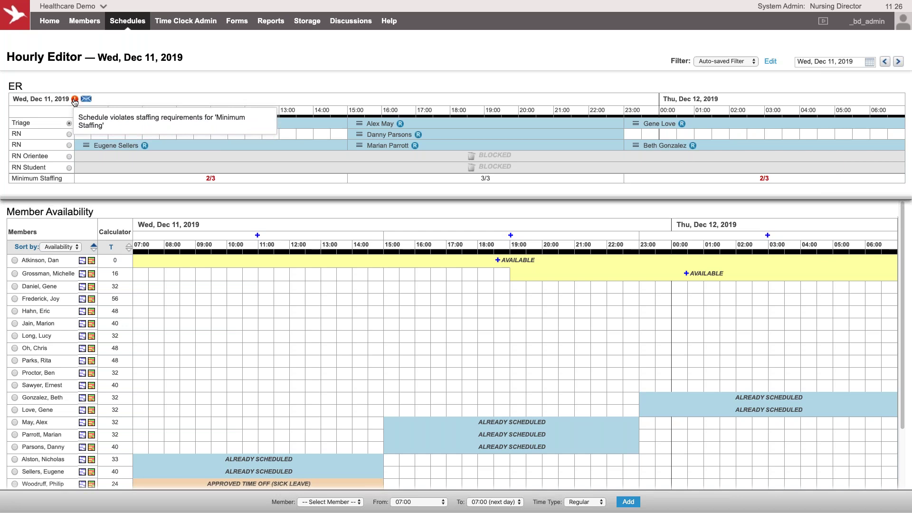
left_click(69, 134)
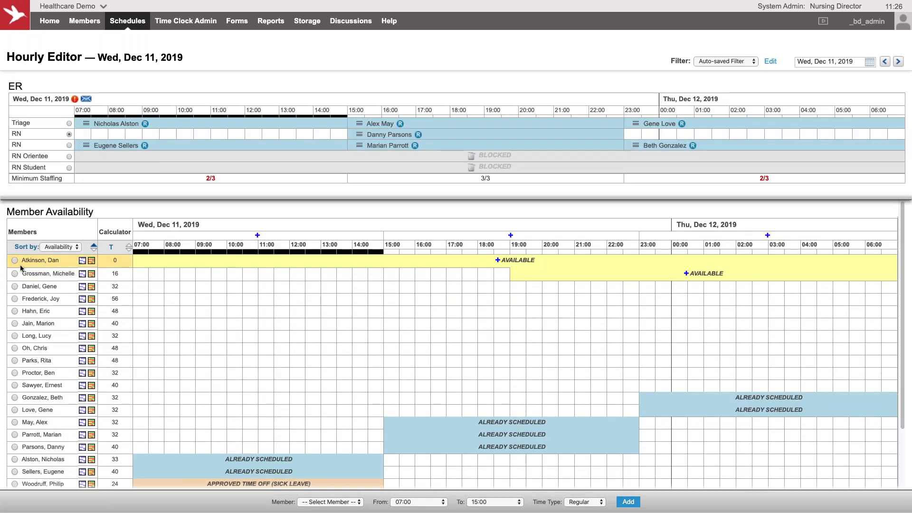
left_click(14, 260)
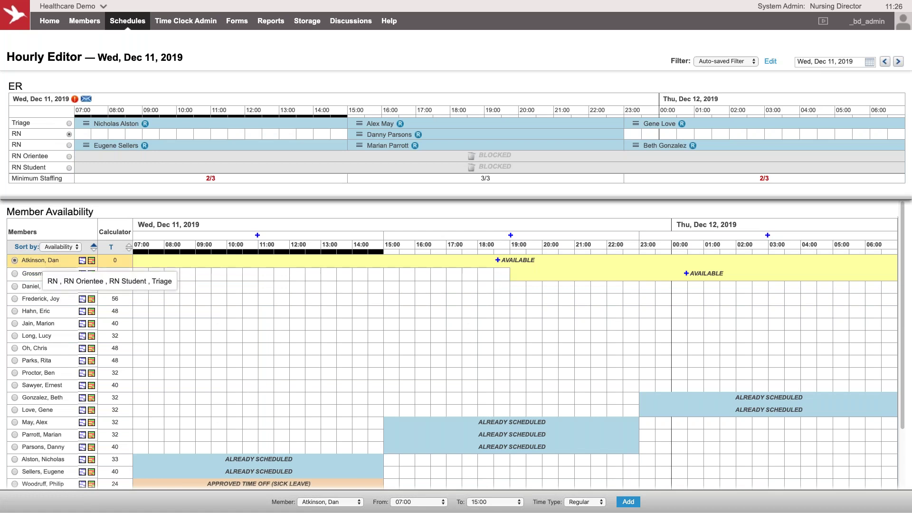
left_click(628, 502)
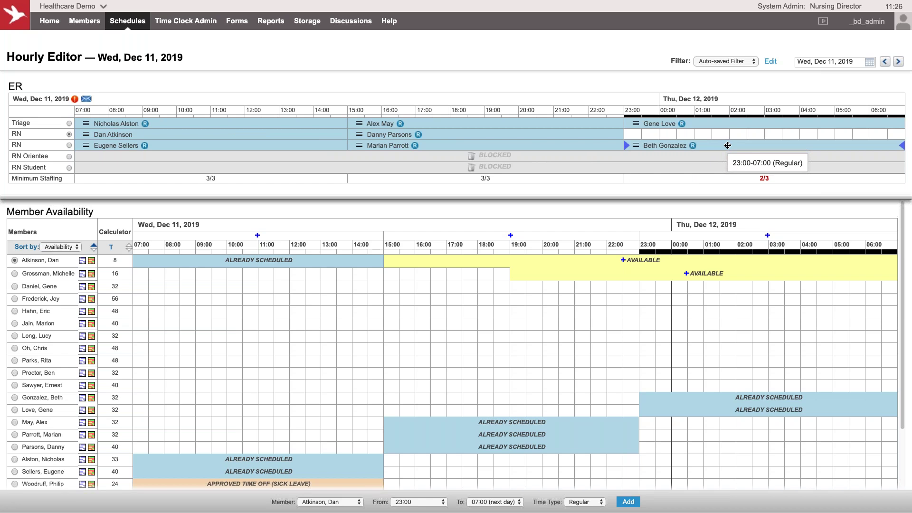
left_click_drag(727, 145, 730, 135)
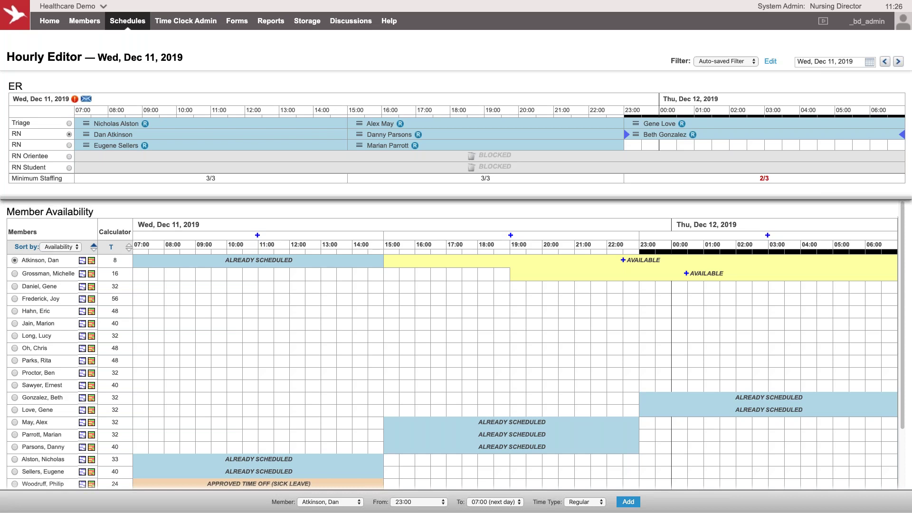
left_click_drag(729, 134, 731, 142)
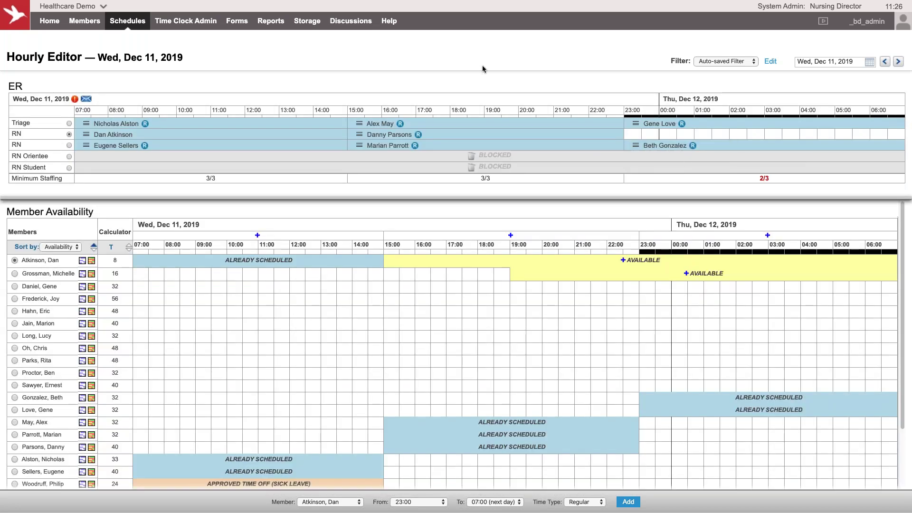
left_click(635, 124)
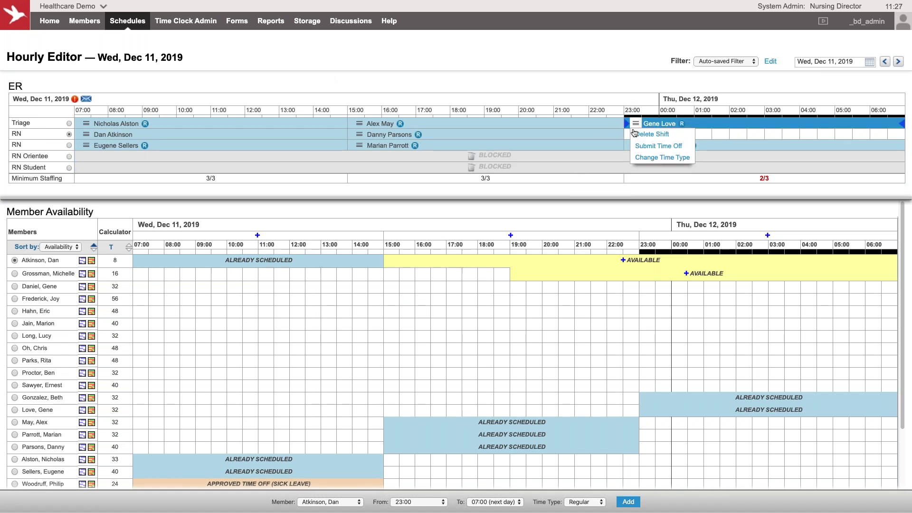
left_click(757, 139)
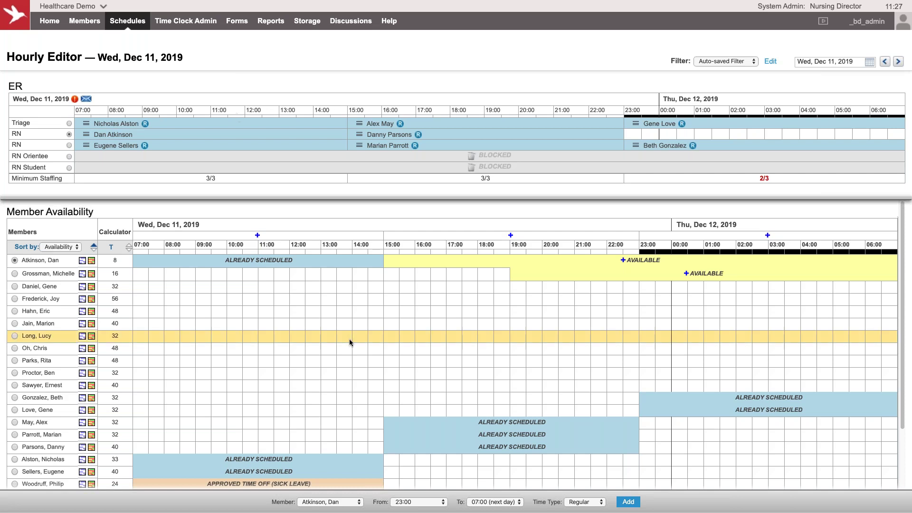
left_click(586, 503)
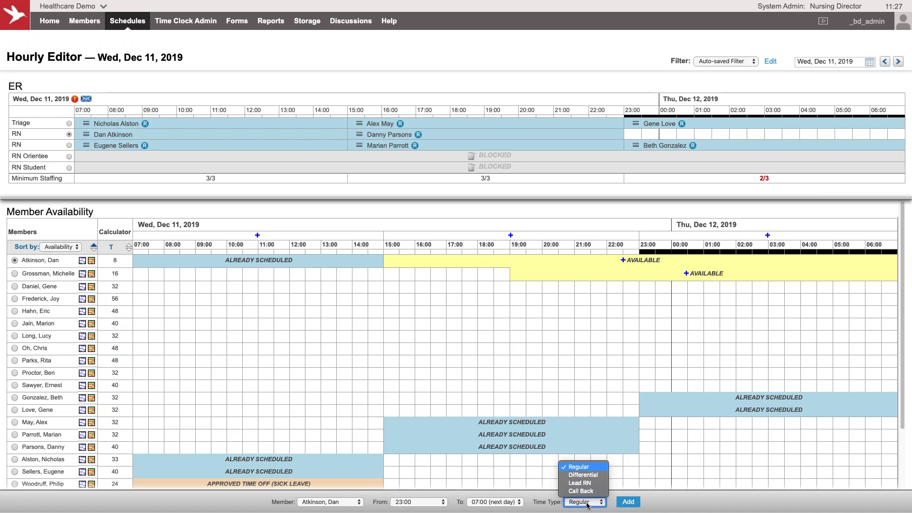
left_click(328, 59)
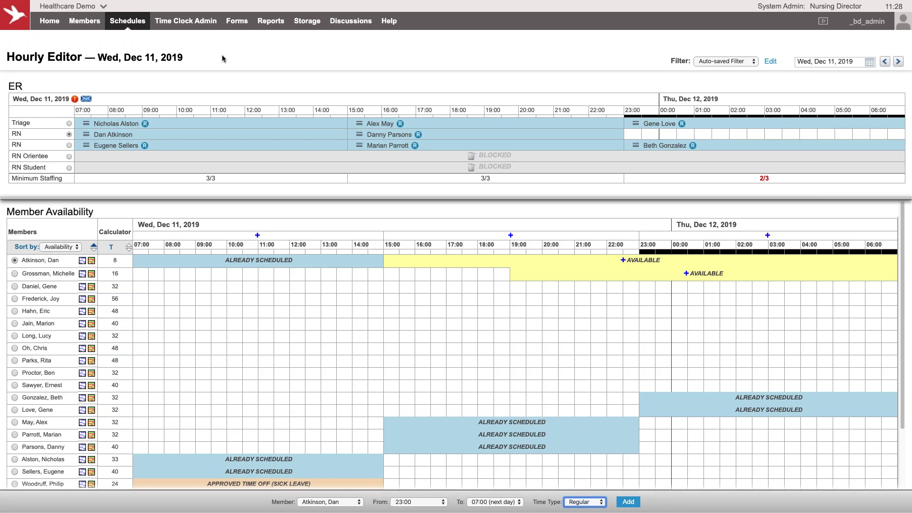
mouse_move(127, 21)
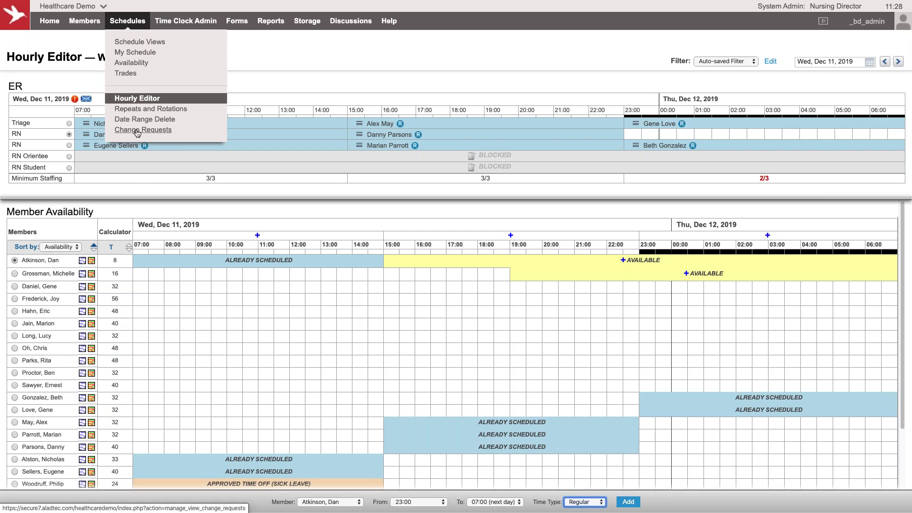
Step: View Schedules > Change Requests, then open the System Log listing 27 recent actions
left_click(137, 132)
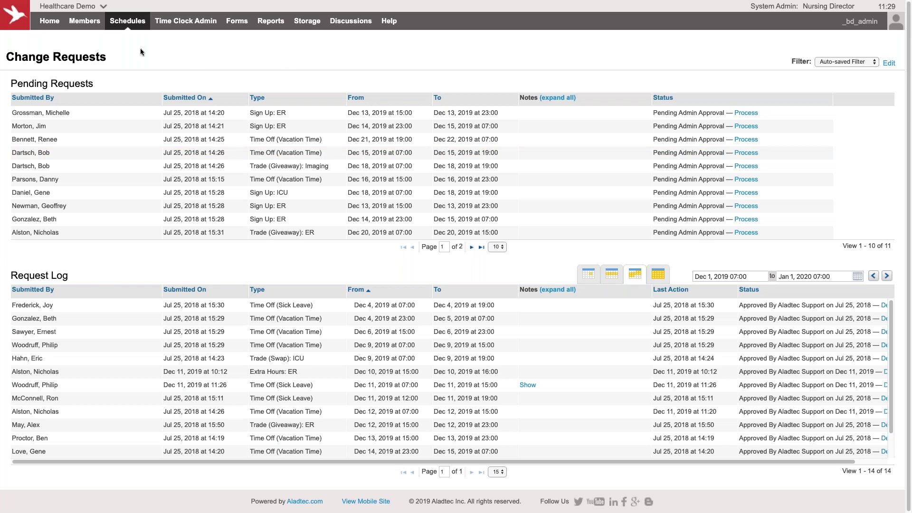
mouse_move(271, 21)
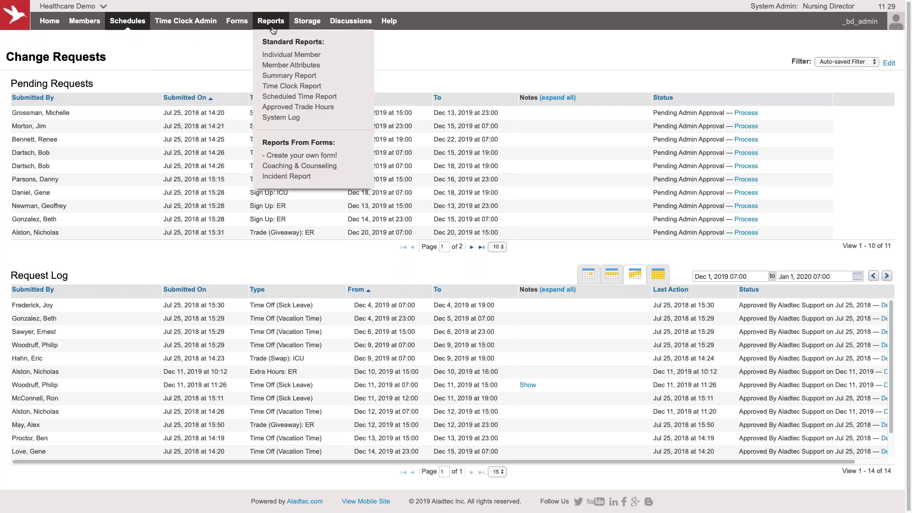
left_click(286, 124)
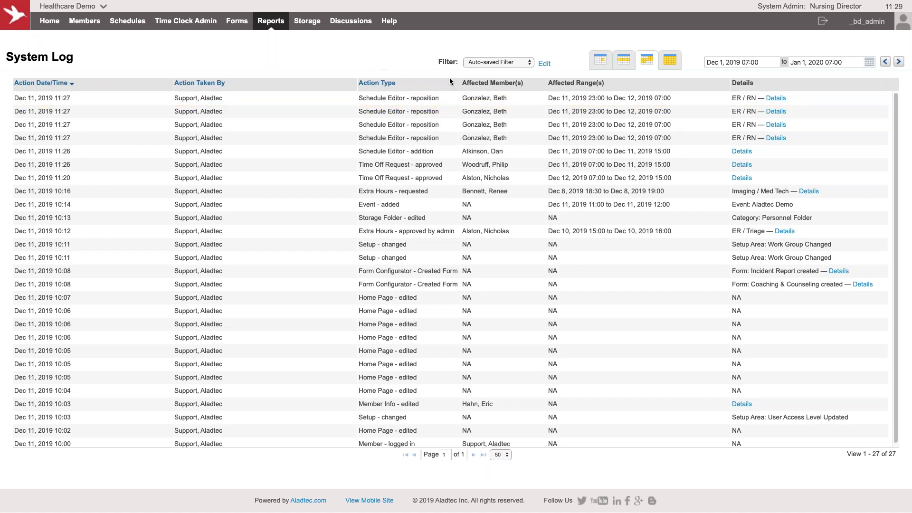
Step: Open the System Log's filter settings and close them unchanged
left_click(544, 64)
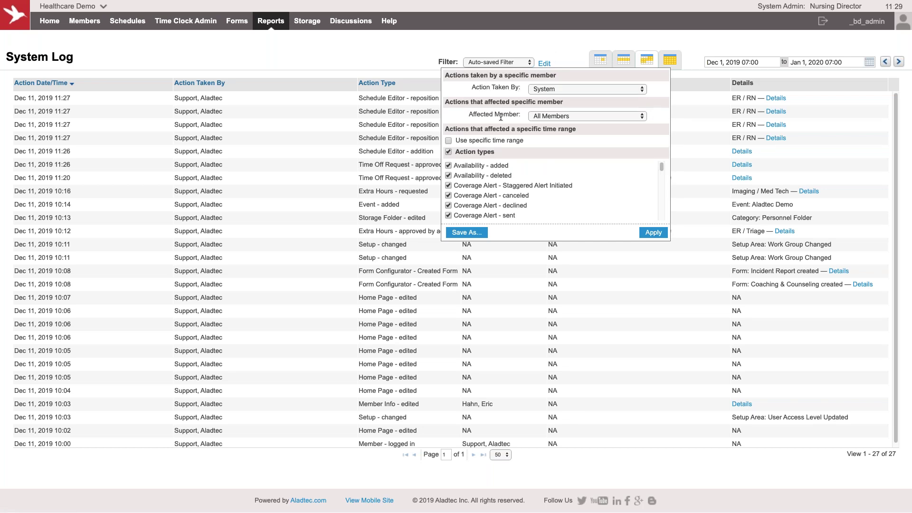
left_click(531, 44)
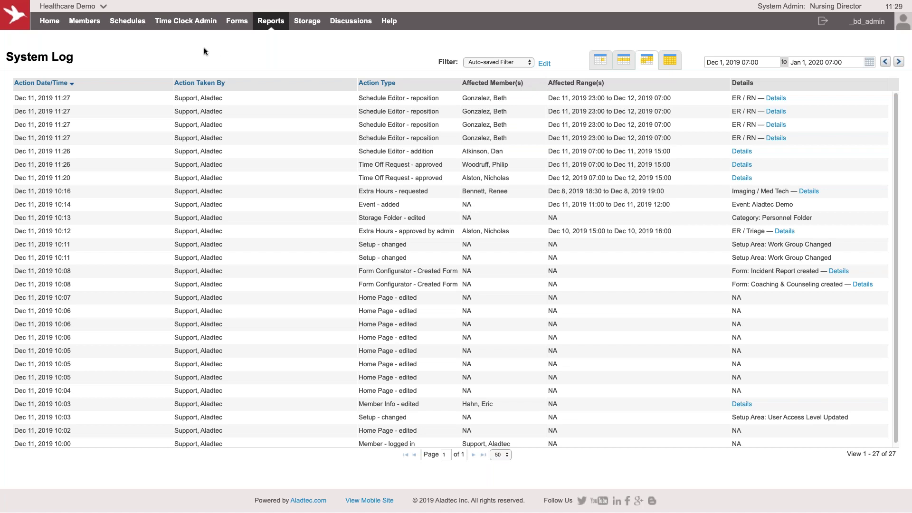
mouse_move(273, 26)
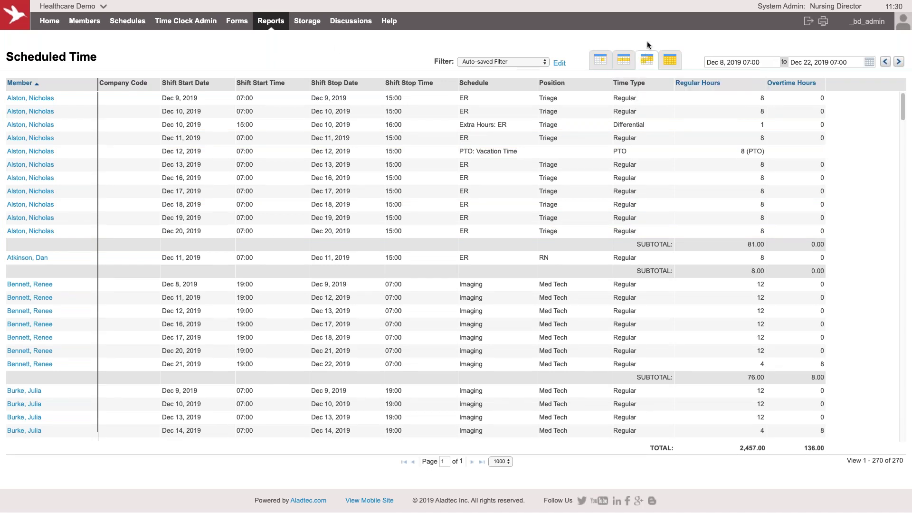
Step: Check the Scheduled Time report's filter options, close them, and bring up the Reports list
left_click(560, 64)
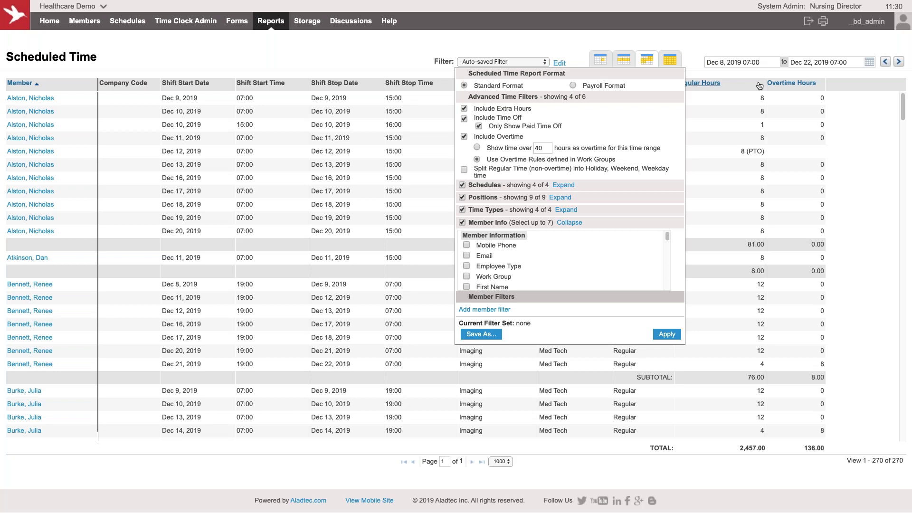
left_click(808, 29)
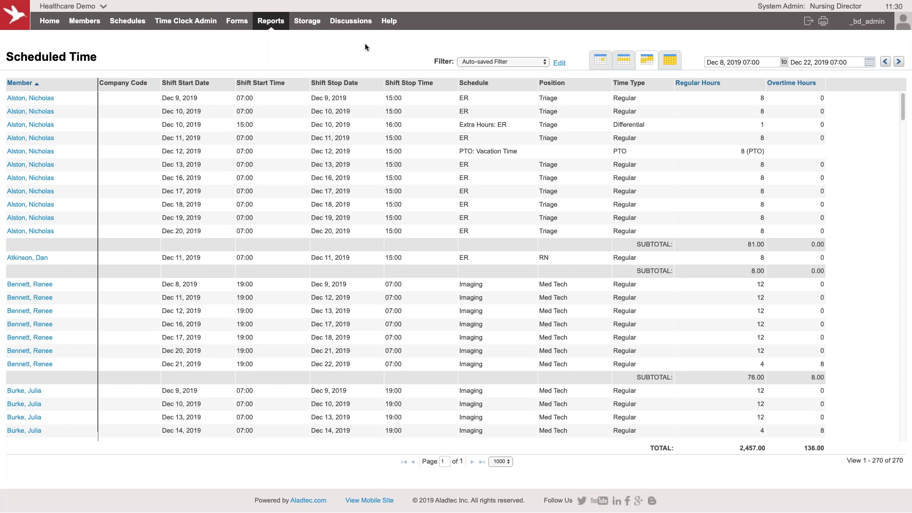
left_click(271, 20)
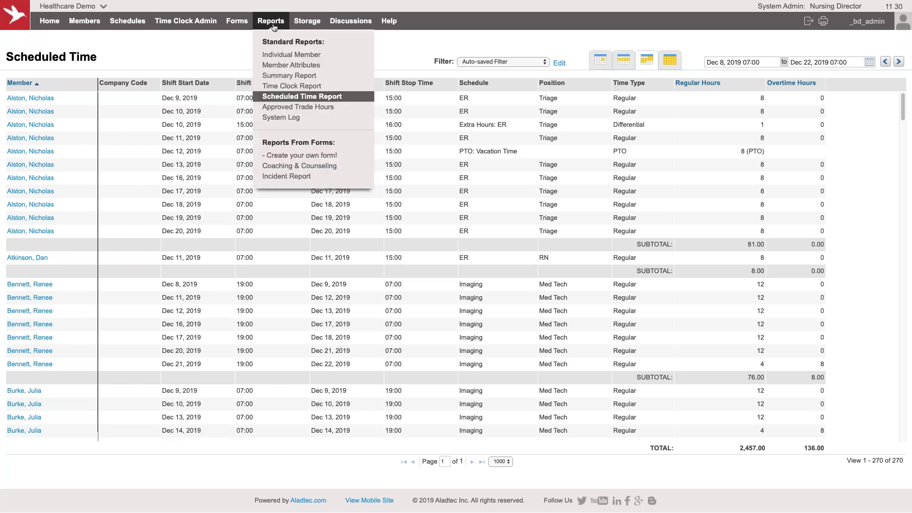
Step: View the Summary Report of member hours, then go to Storage and highlight the 200 GB allowance
left_click(283, 79)
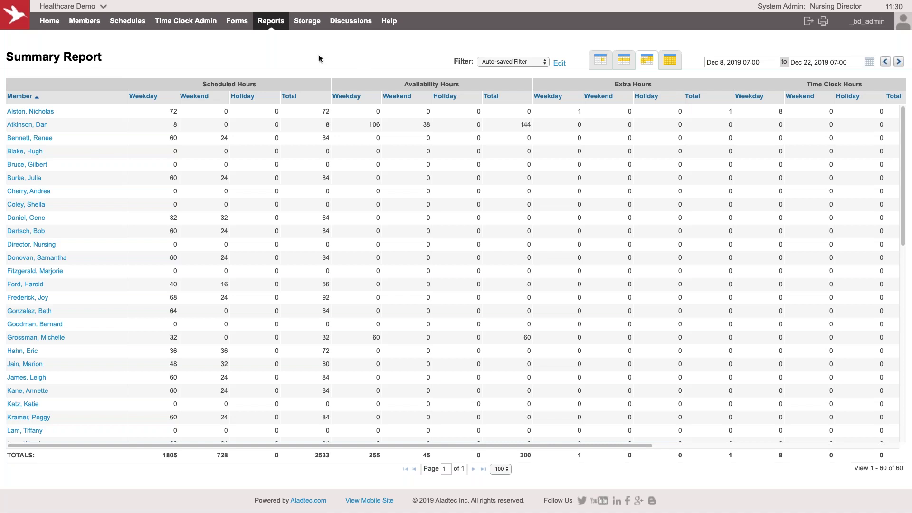
mouse_move(273, 24)
left_click(313, 22)
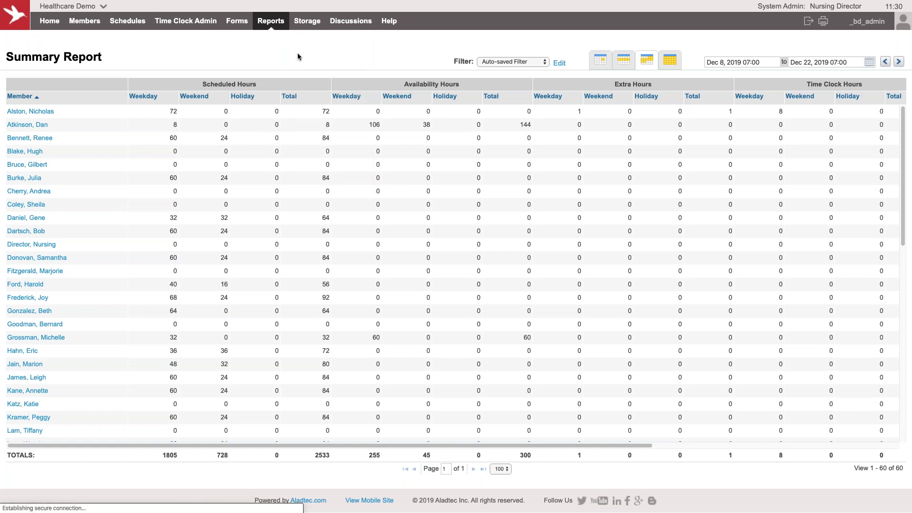
left_click_drag(545, 153, 624, 162)
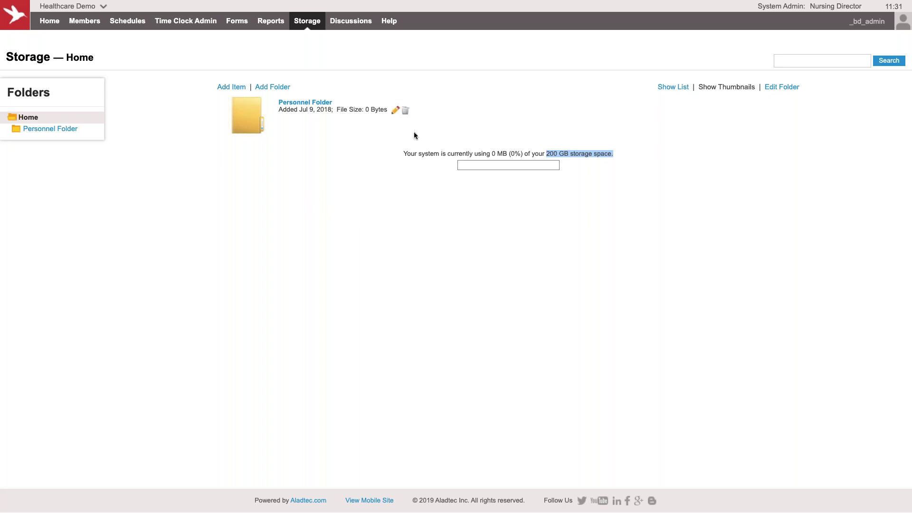
Step: Clear the highlight and open Time Clock Hours for Wed, Dec 11, 2019
left_click(280, 177)
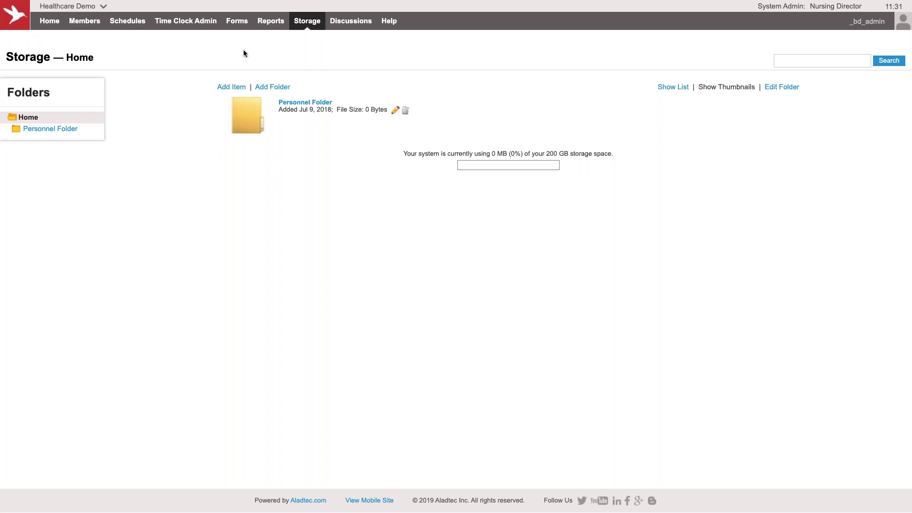
mouse_move(193, 24)
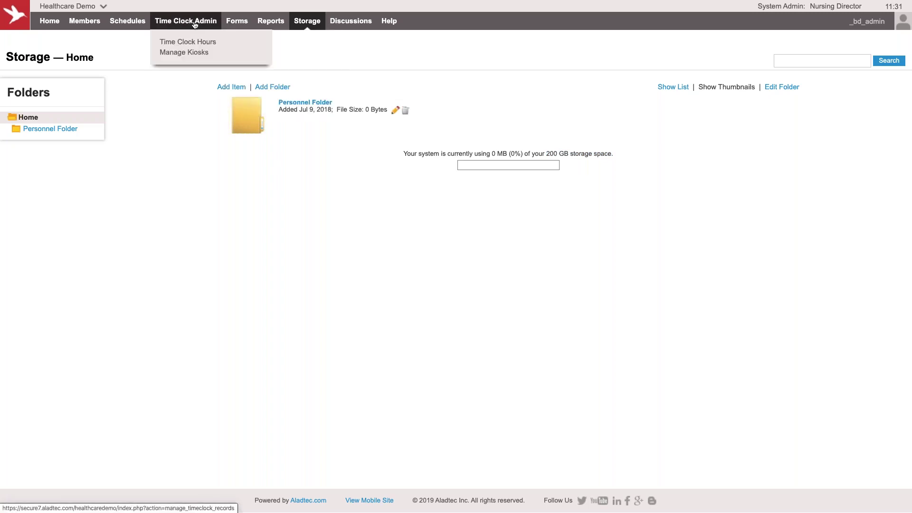
left_click(194, 25)
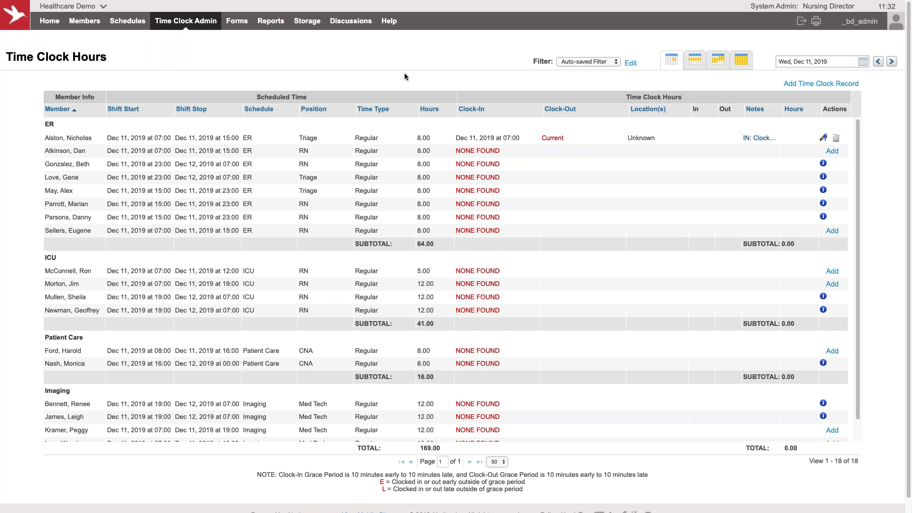
Step: Open Forms > Form Configurator on the Incident Report layout
mouse_move(240, 23)
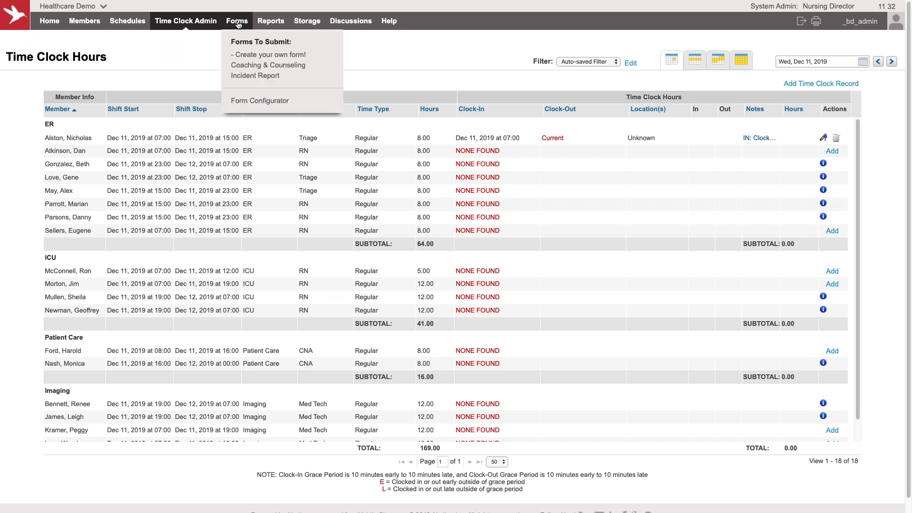
left_click(256, 98)
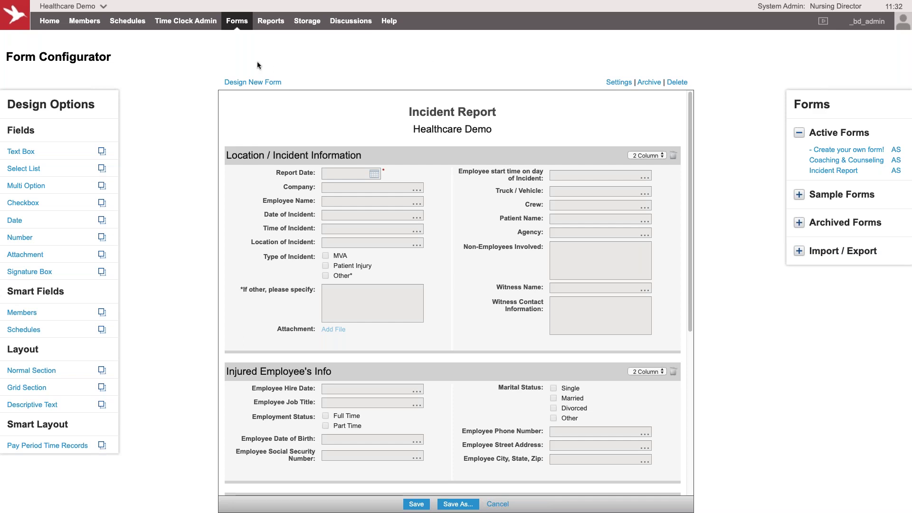
mouse_move(236, 25)
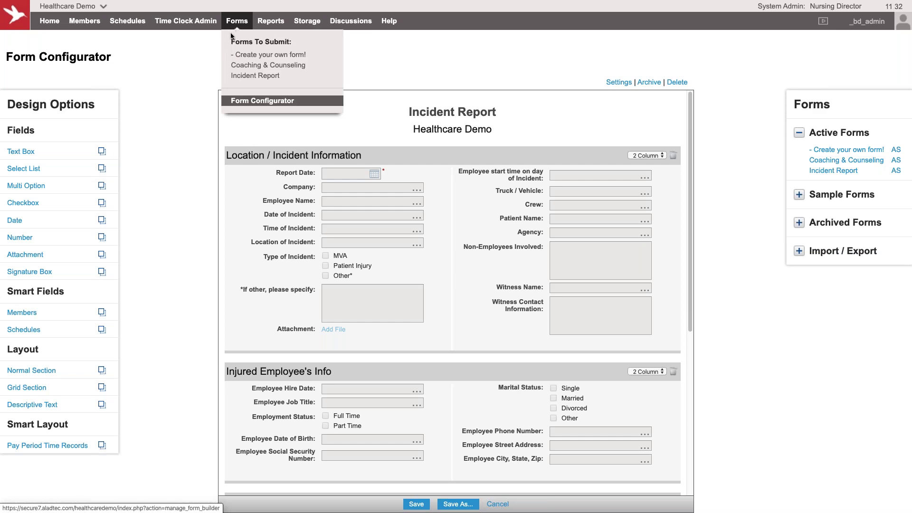
Step: Open Coaching & Counseling and enter the employee's name, date Dec 10, 2019, time 1200, nature and supervisor
left_click(240, 66)
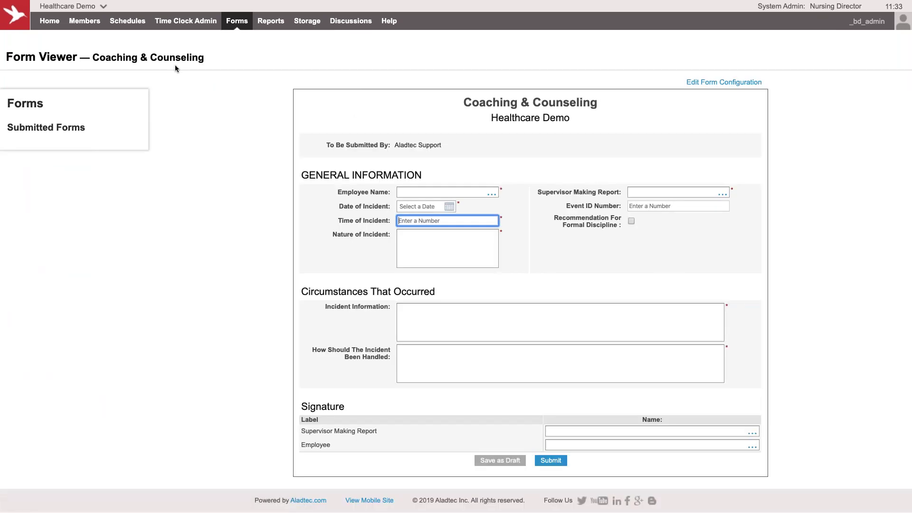
left_click(432, 192)
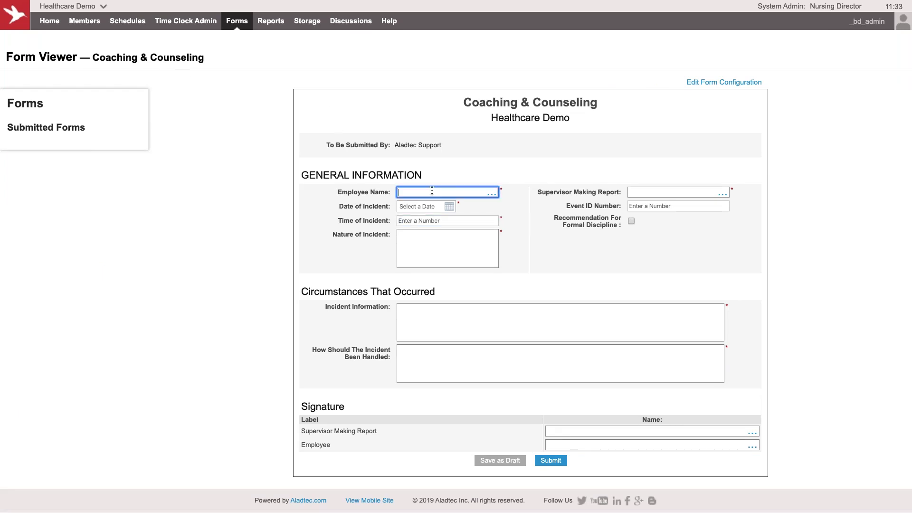
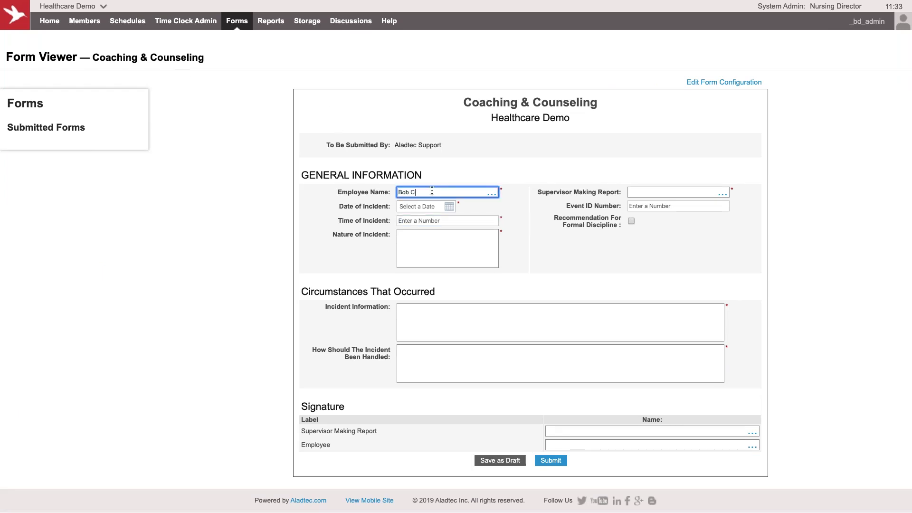
left_click(435, 208)
left_click(429, 250)
left_click(432, 221)
type("1200")
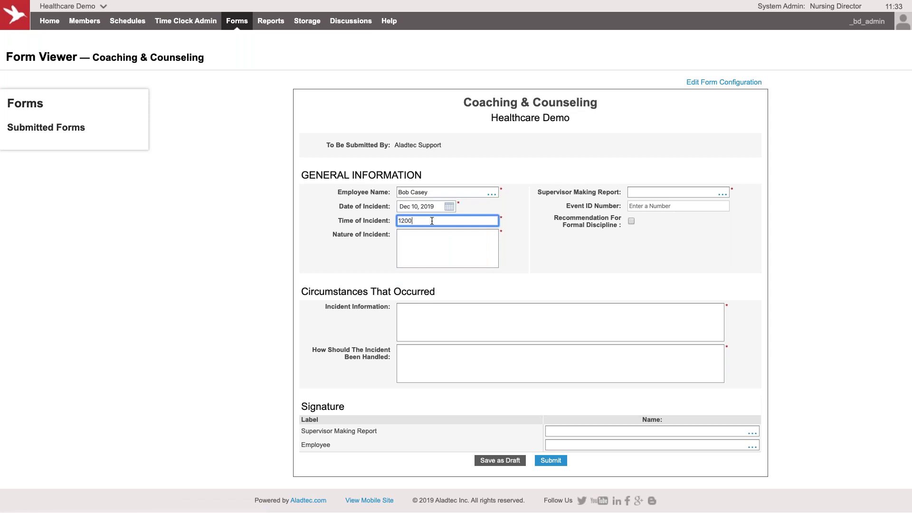
left_click(451, 245)
type("sdf")
left_click(671, 190)
type("asdfdfs")
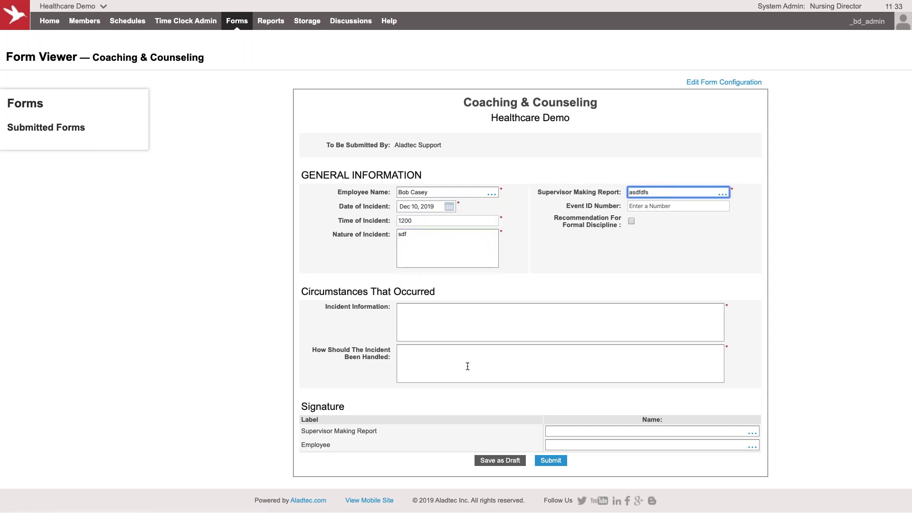
Step: Fill both required Incident fields with placeholder text and submit the form
left_click(550, 461)
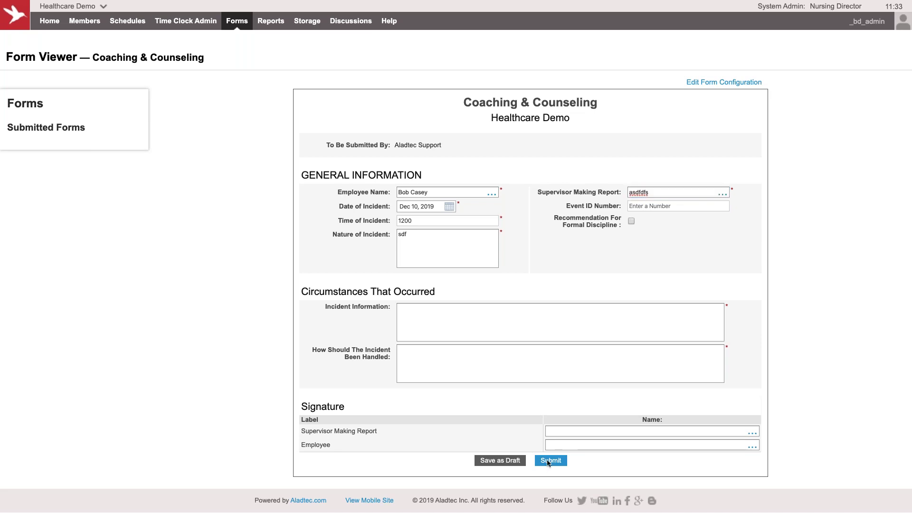
left_click(562, 322)
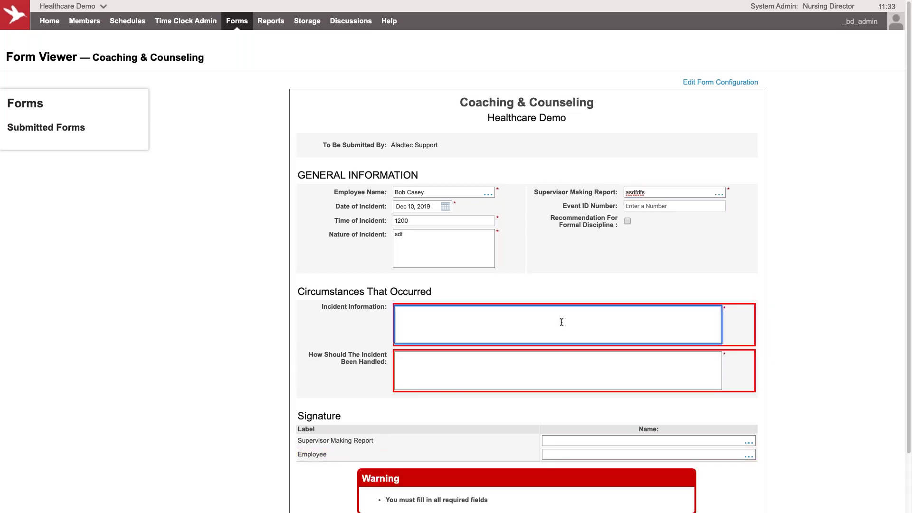
type("lkjsdf")
left_click(562, 365)
type("asdfasdf")
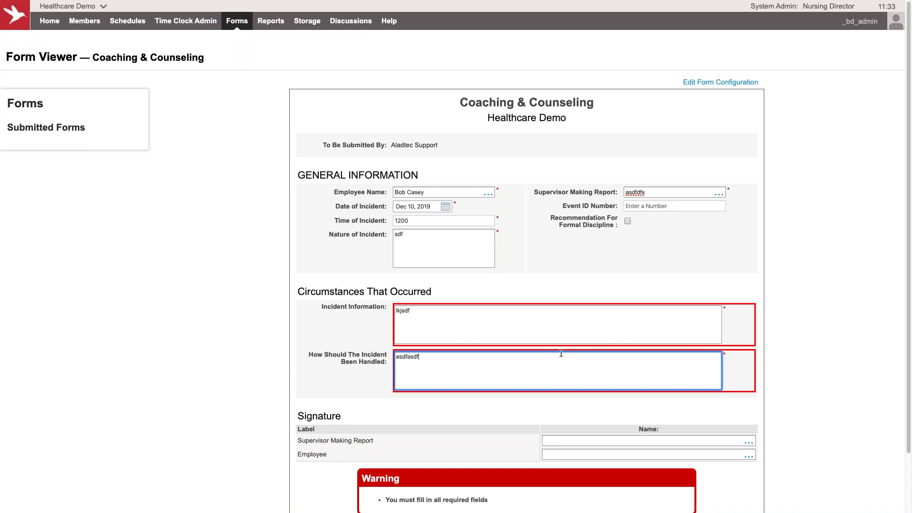
scroll(561, 353, "down", 2)
left_click(558, 465)
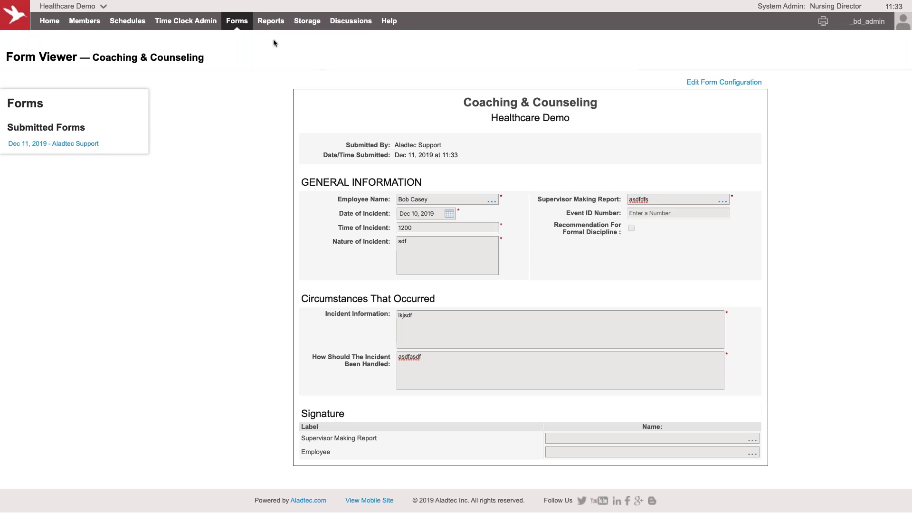
mouse_move(271, 23)
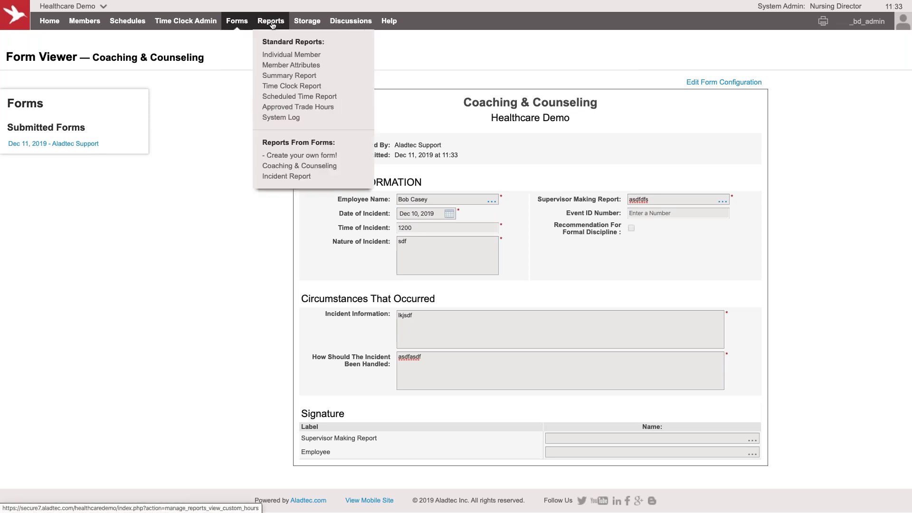
Step: Open the Coaching & Counseling form report and glance at its column filter options
left_click(297, 167)
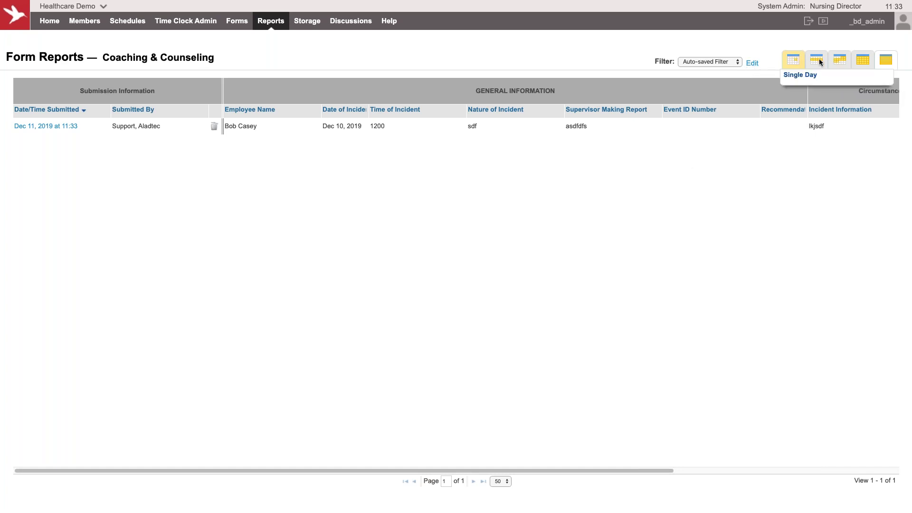
left_click(752, 64)
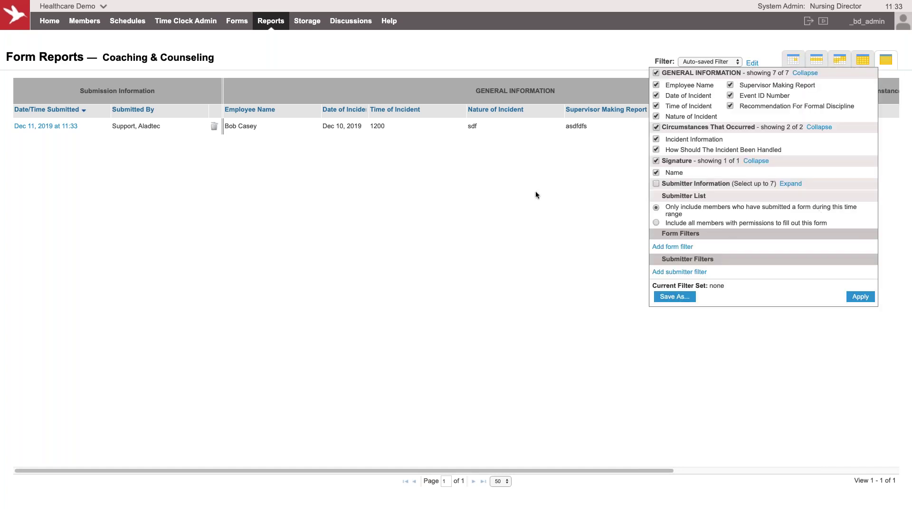
left_click(575, 60)
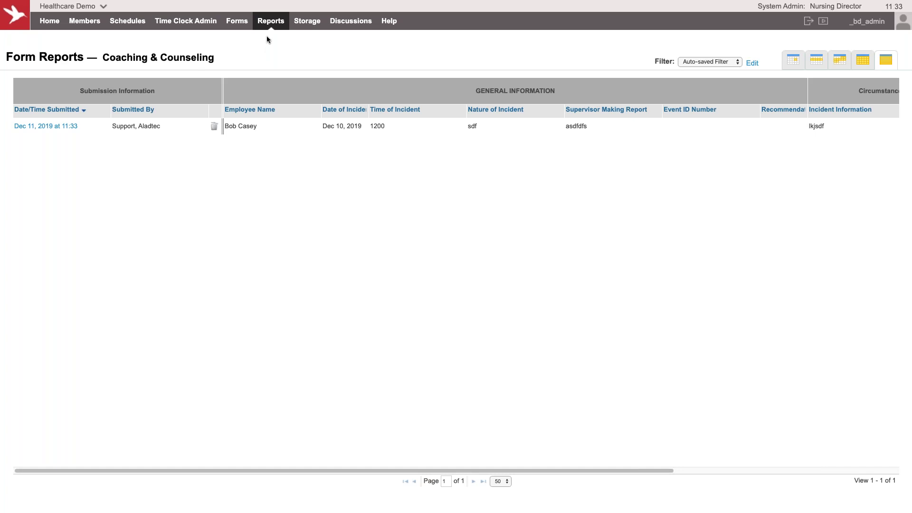
mouse_move(237, 23)
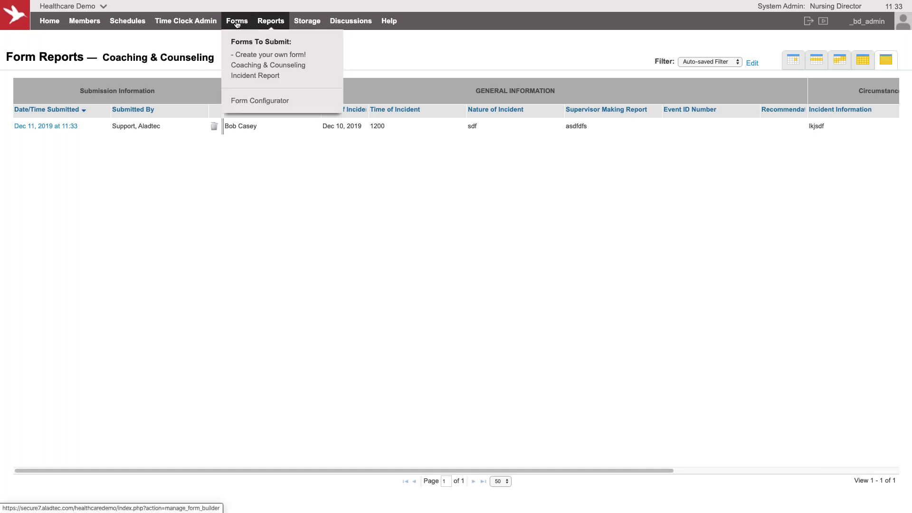
Step: Start a new form with Text Box, Multi Option, Date, then Signature Box and Attachment in the right column
left_click(240, 27)
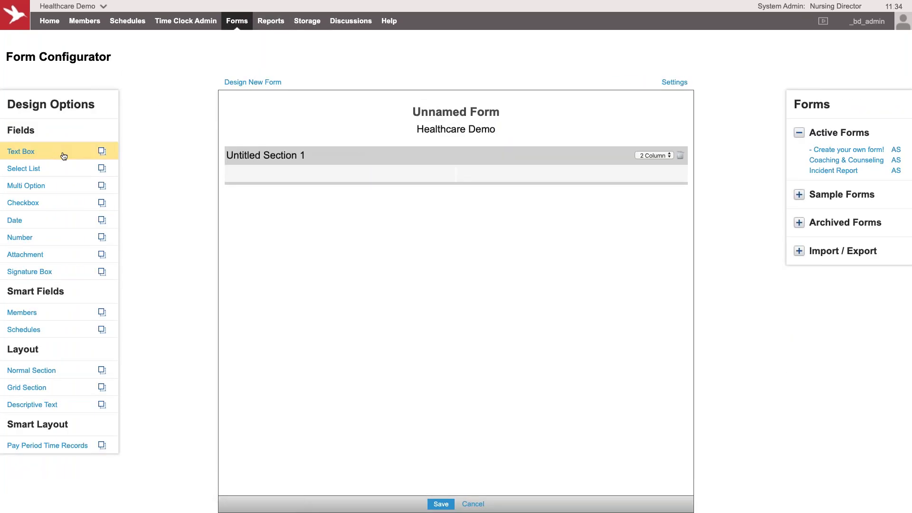
left_click_drag(63, 154, 304, 179)
left_click_drag(72, 191, 271, 196)
left_click_drag(74, 225, 269, 209)
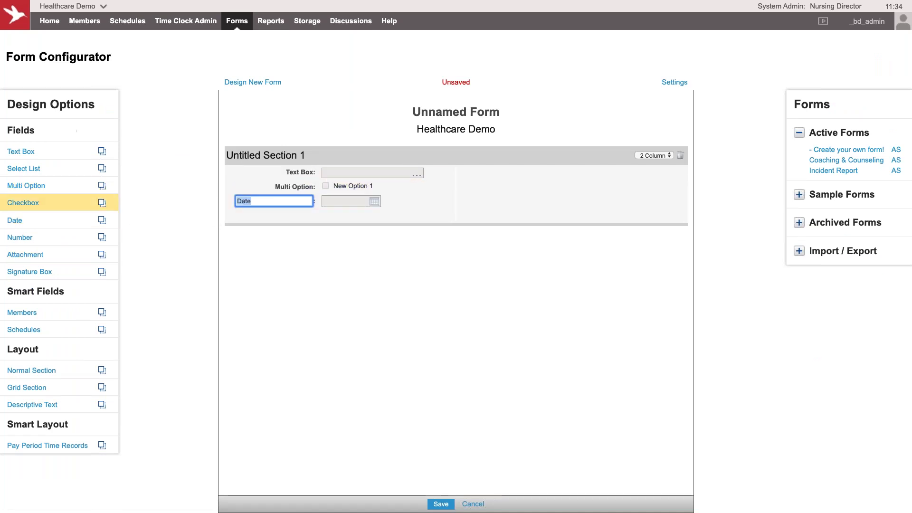
left_click_drag(62, 269, 503, 190)
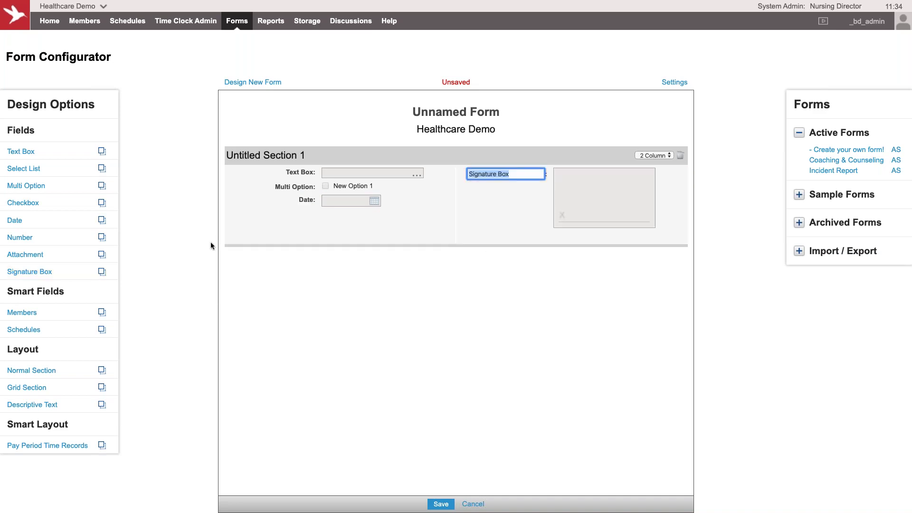
left_click_drag(76, 255, 499, 238)
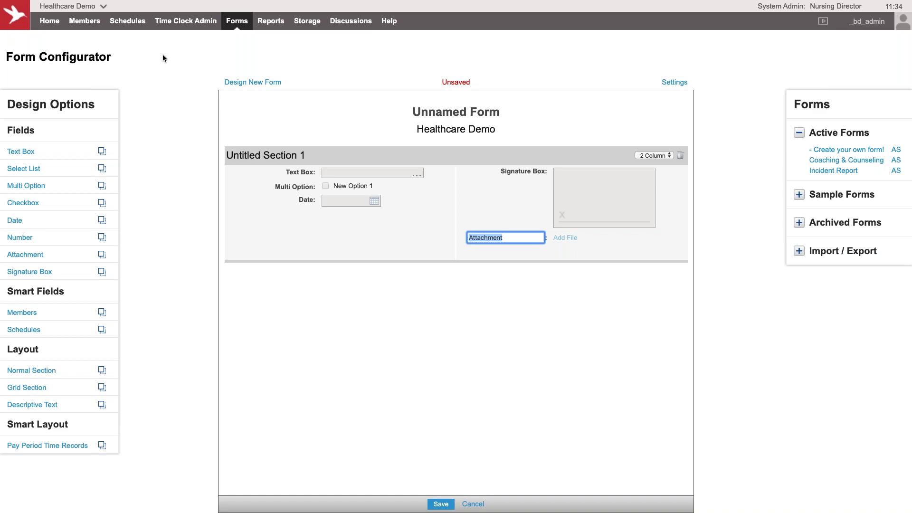
Step: Leave the unsaved form for Help > Videos & Tech Tips and scroll through the Schedules videos
mouse_move(389, 21)
left_click(416, 53)
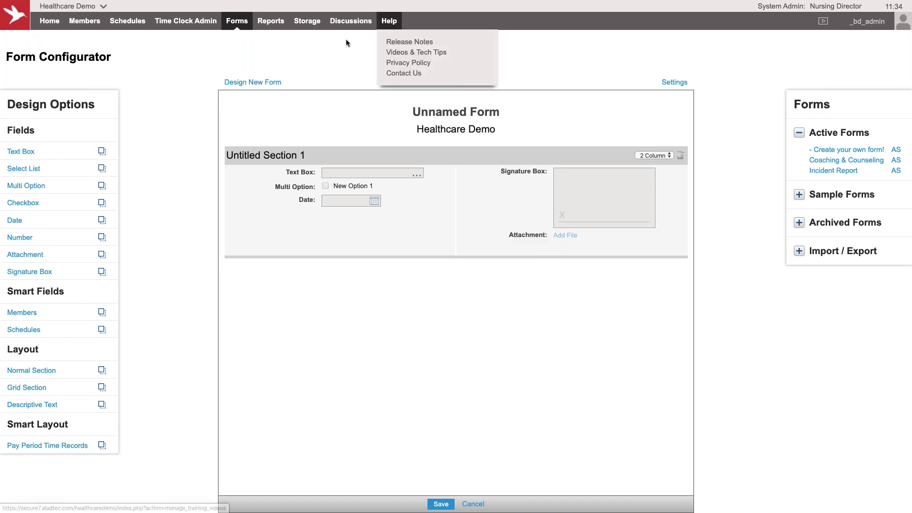
key("Return")
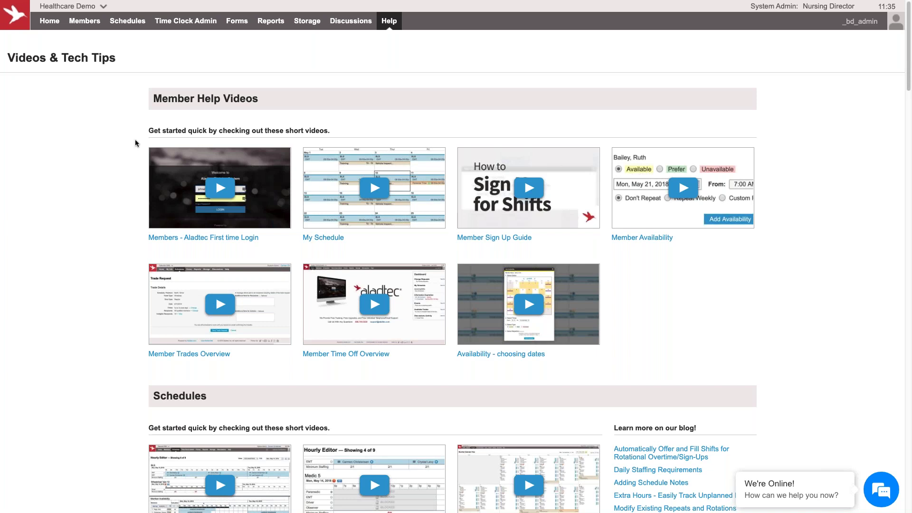
scroll(113, 187, "down", 6)
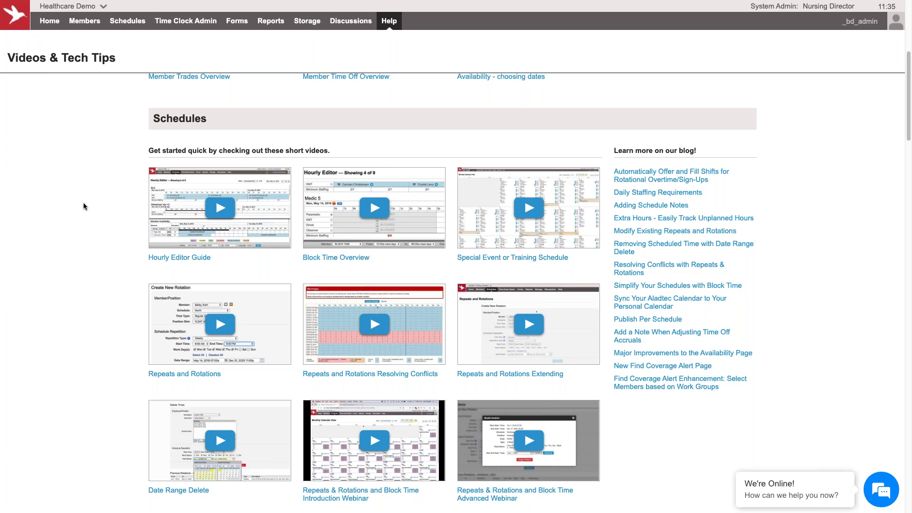
scroll(83, 202, "up", 6)
Step: Open Help > Contact Us to see support hours, email and phone numbers
left_click(391, 25)
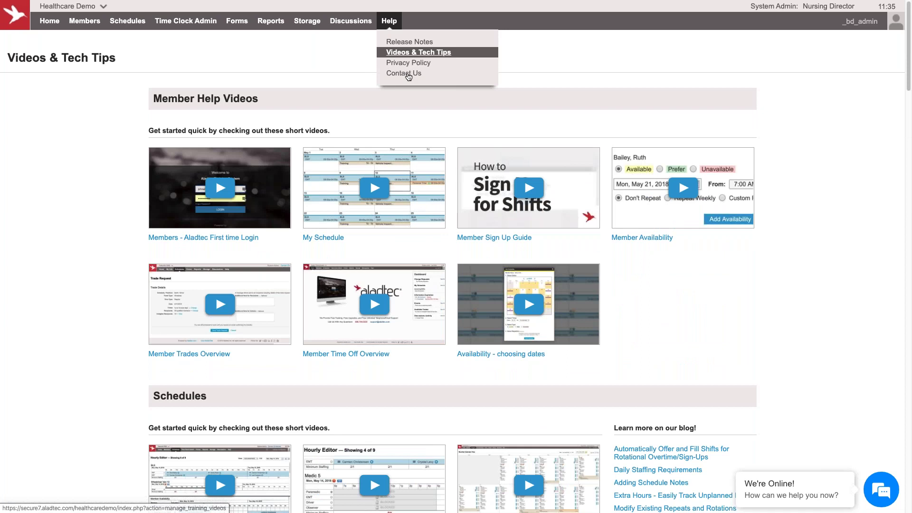
left_click(408, 72)
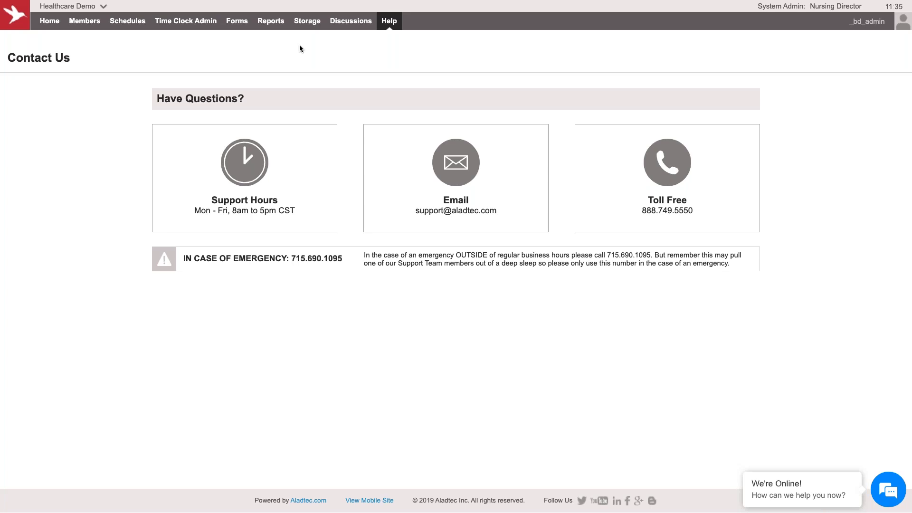
mouse_move(49, 20)
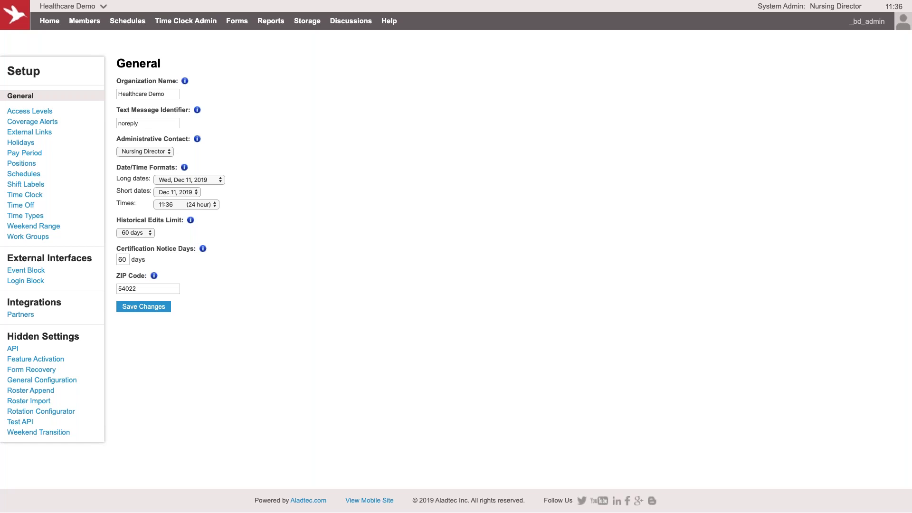
Step: Choose Setup from the Healthcare Demo menu to reach the General settings page
left_click(295, 142)
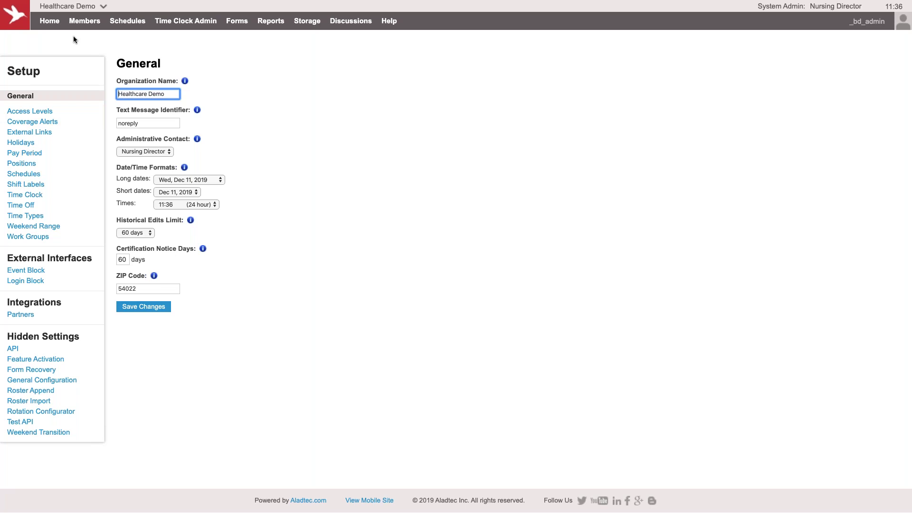
Step: Post a new required message titled 'Test' reading 'Testing' to the first individual member
mouse_move(54, 23)
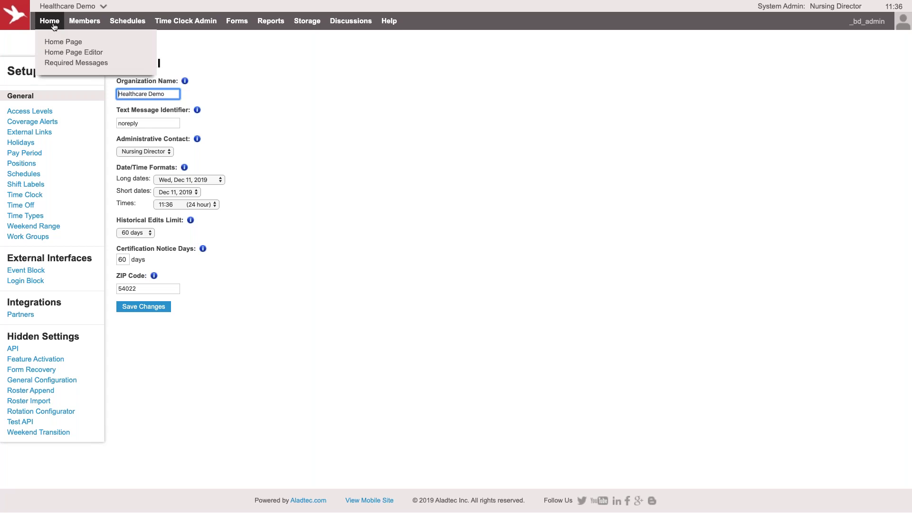
left_click(111, 69)
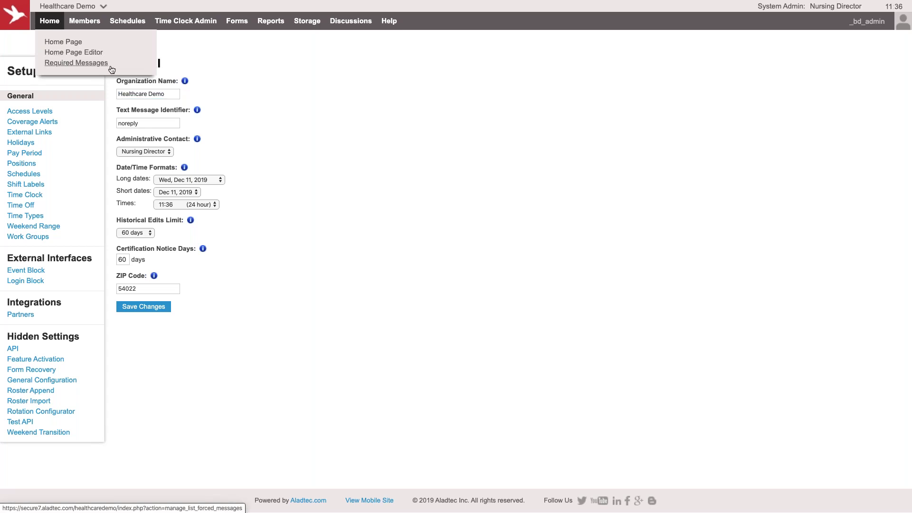
left_click(207, 85)
left_click(257, 107)
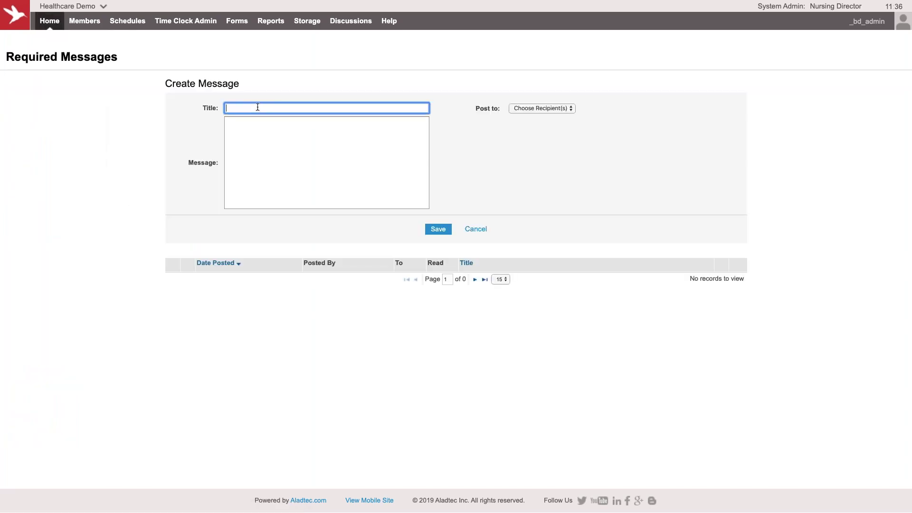
type("Tes")
key("Tab")
type("Testing")
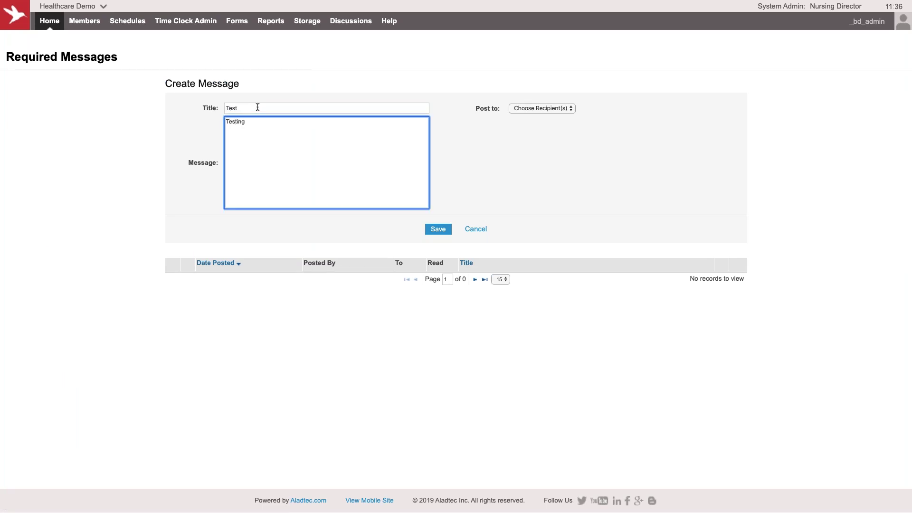
left_click(548, 108)
left_click(518, 124)
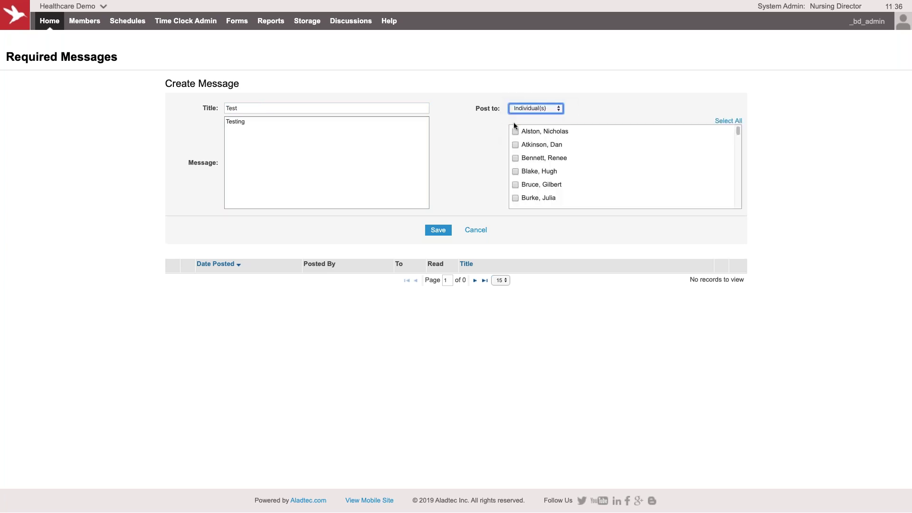
left_click(543, 131)
left_click(439, 231)
Step: View the site as the recipient member, agree to the Test message, and continue
mouse_move(862, 27)
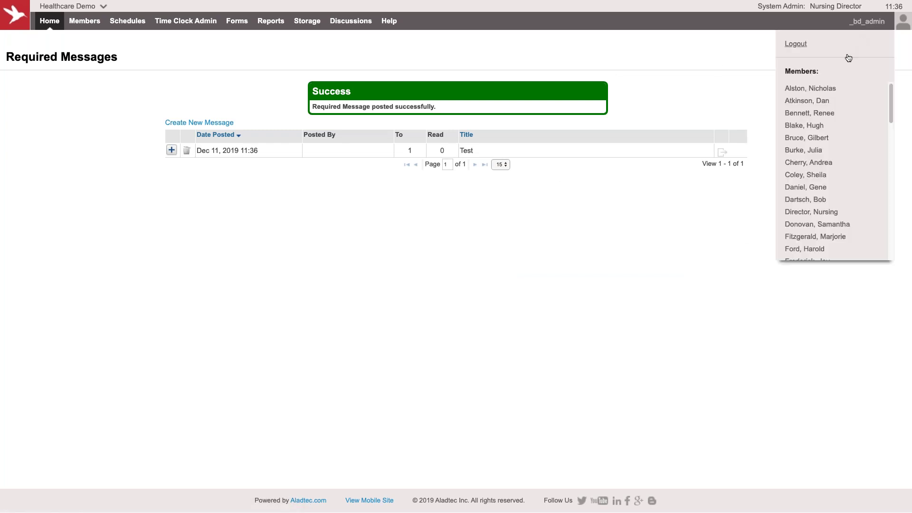
left_click(824, 91)
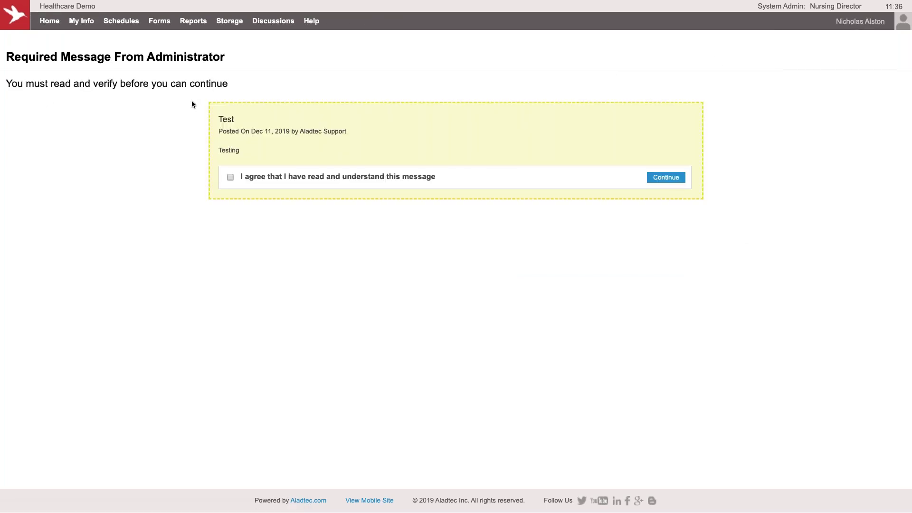
mouse_move(155, 25)
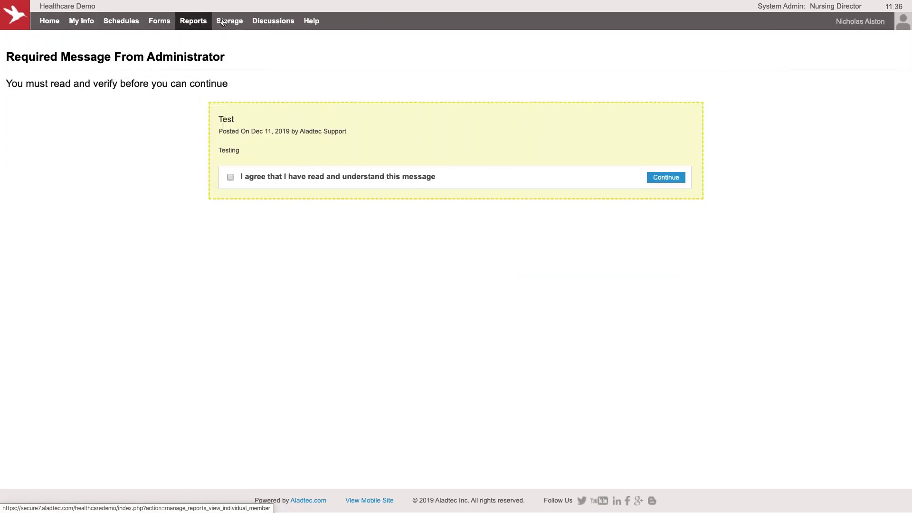
left_click(230, 178)
left_click_drag(238, 177, 483, 182)
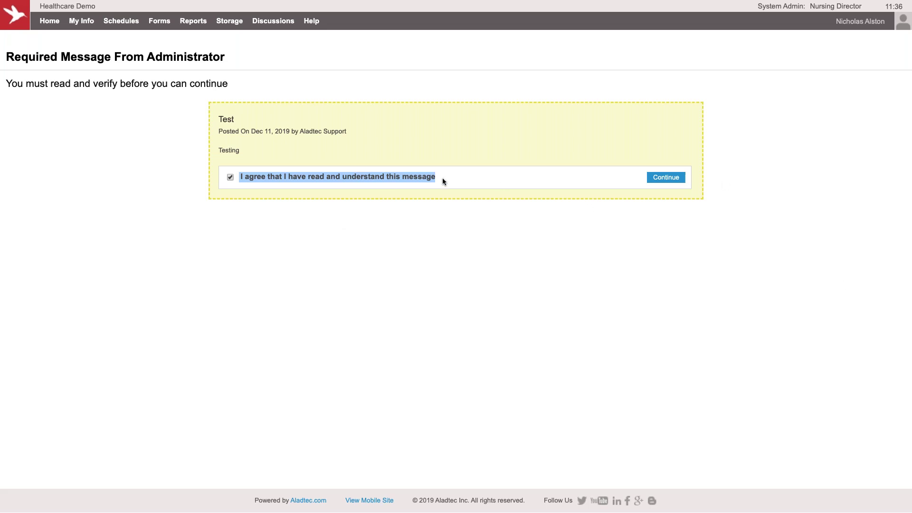
left_click(652, 180)
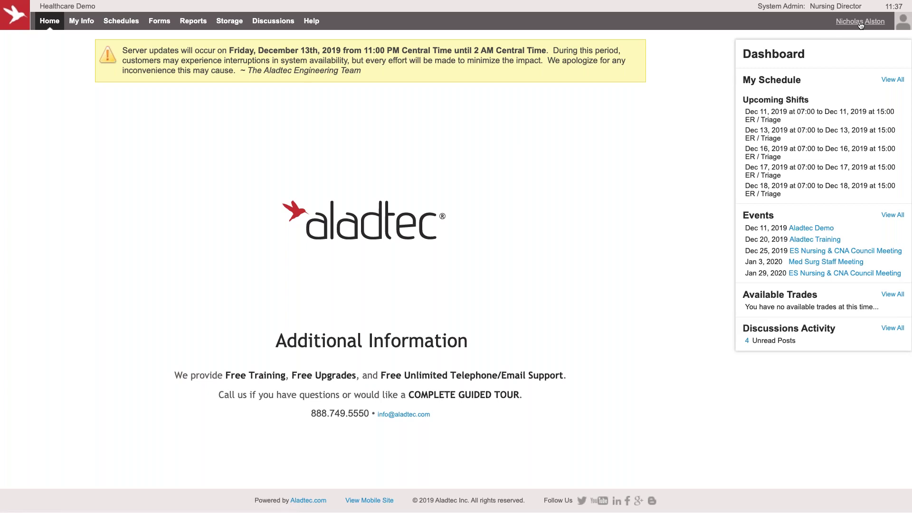
Step: Switch from the member's account back to the administrator account
left_click(861, 24)
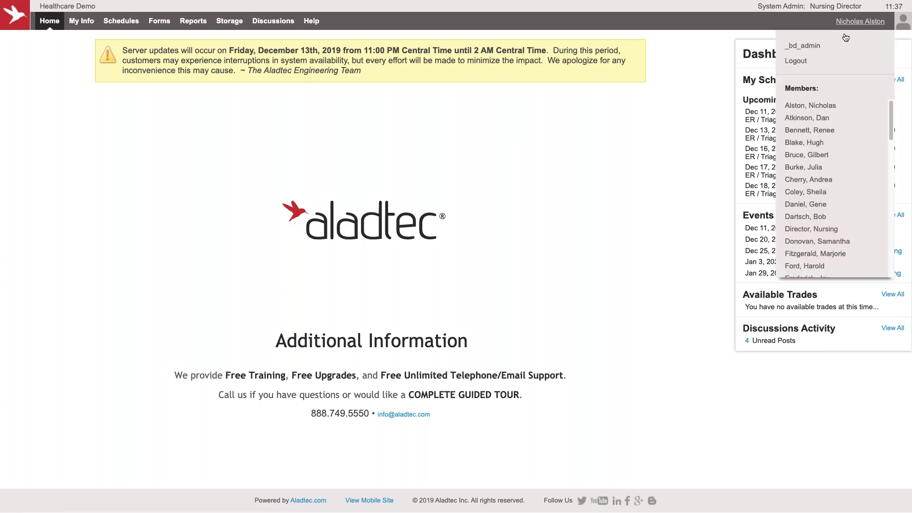
left_click(803, 44)
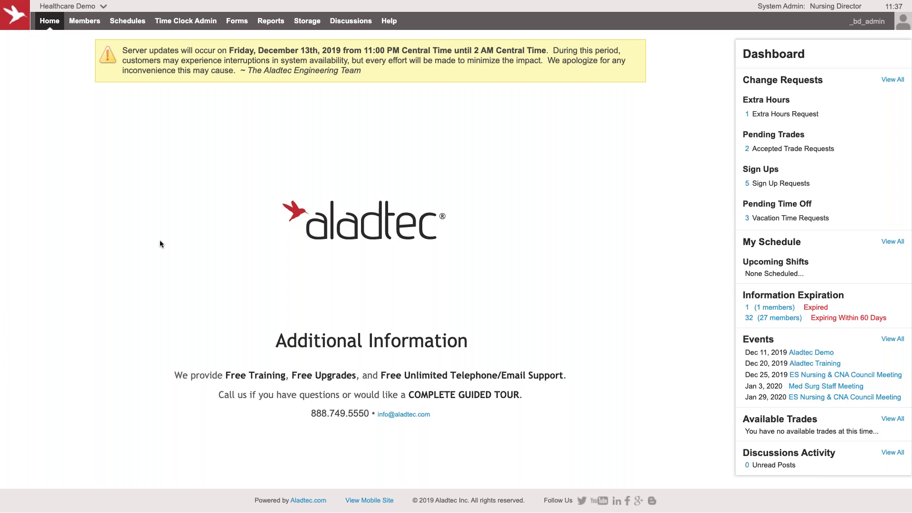
mouse_move(274, 25)
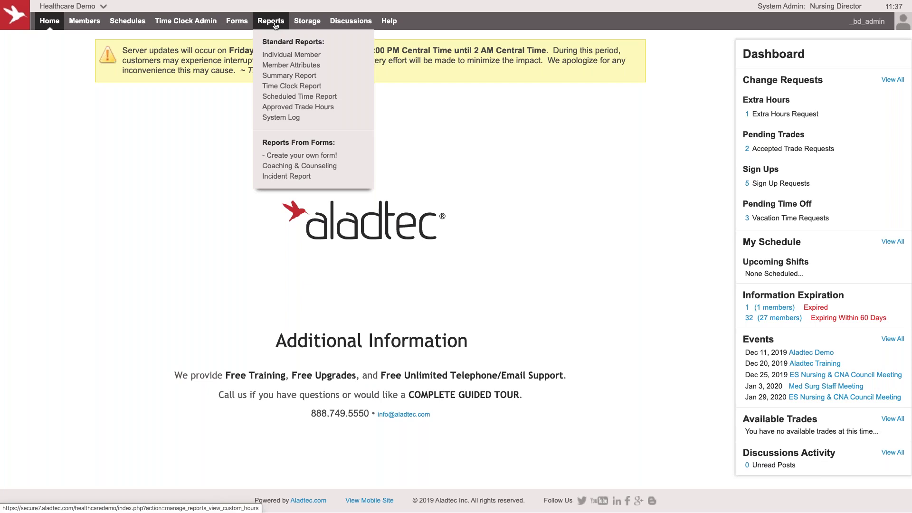